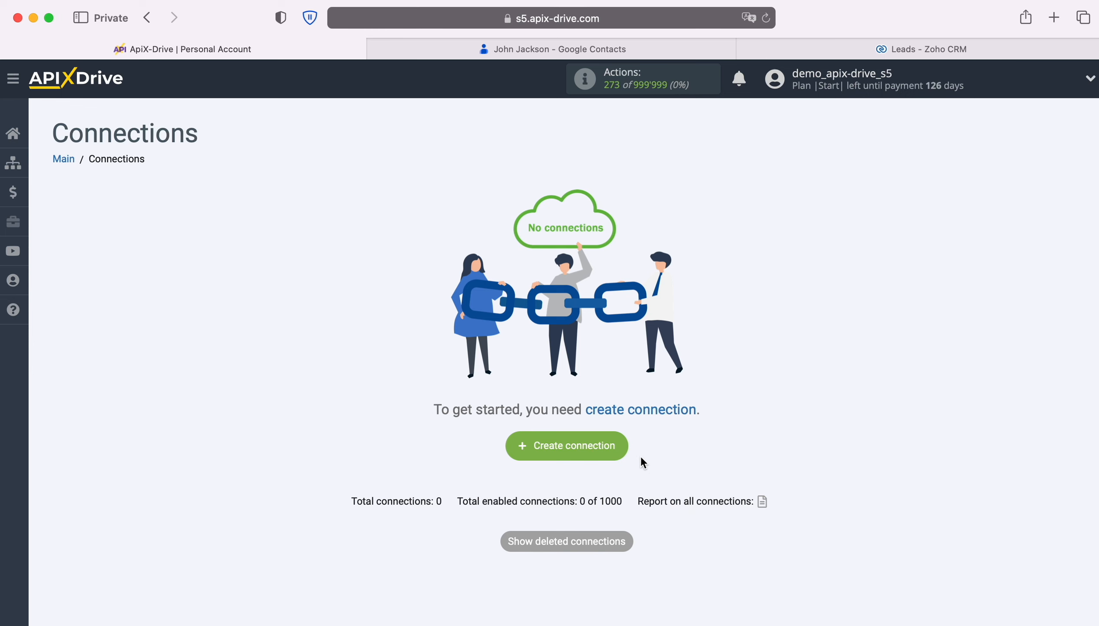
Create a new connection and set Google Contacts as its data source system.
left_click(624, 449)
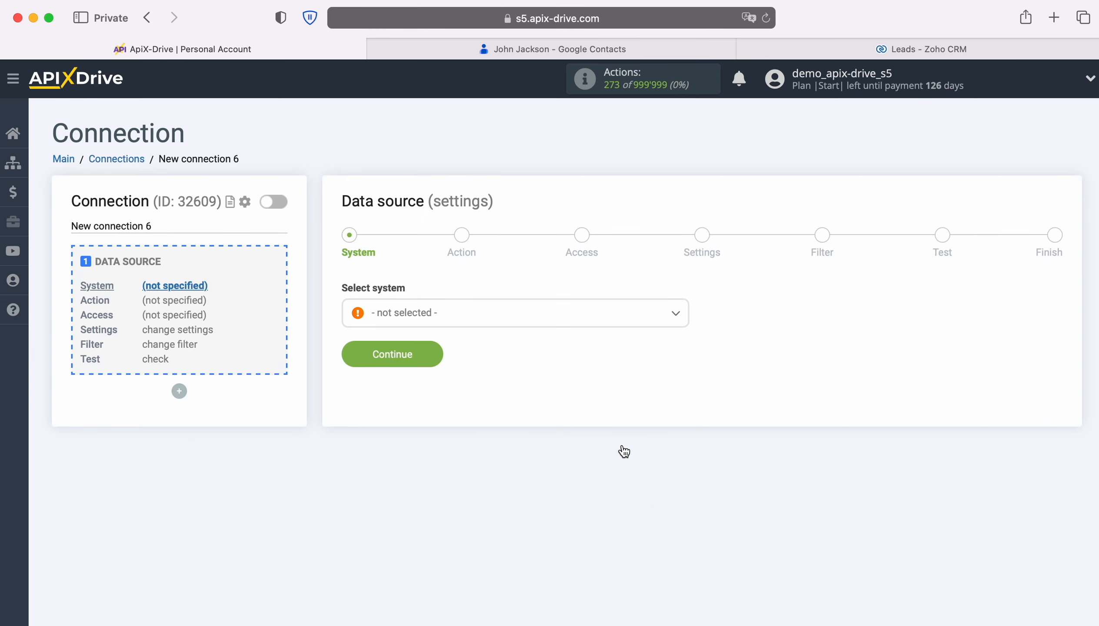
left_click(510, 316)
scroll(567, 442, "down", 5)
scroll(569, 441, "down", 15)
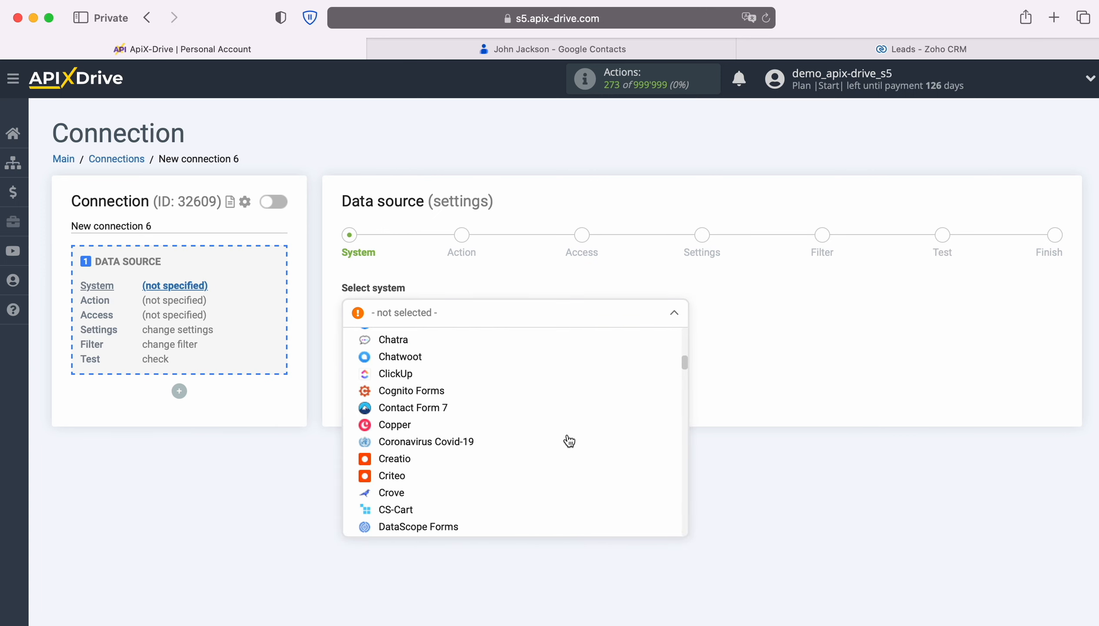
scroll(569, 441, "down", 2)
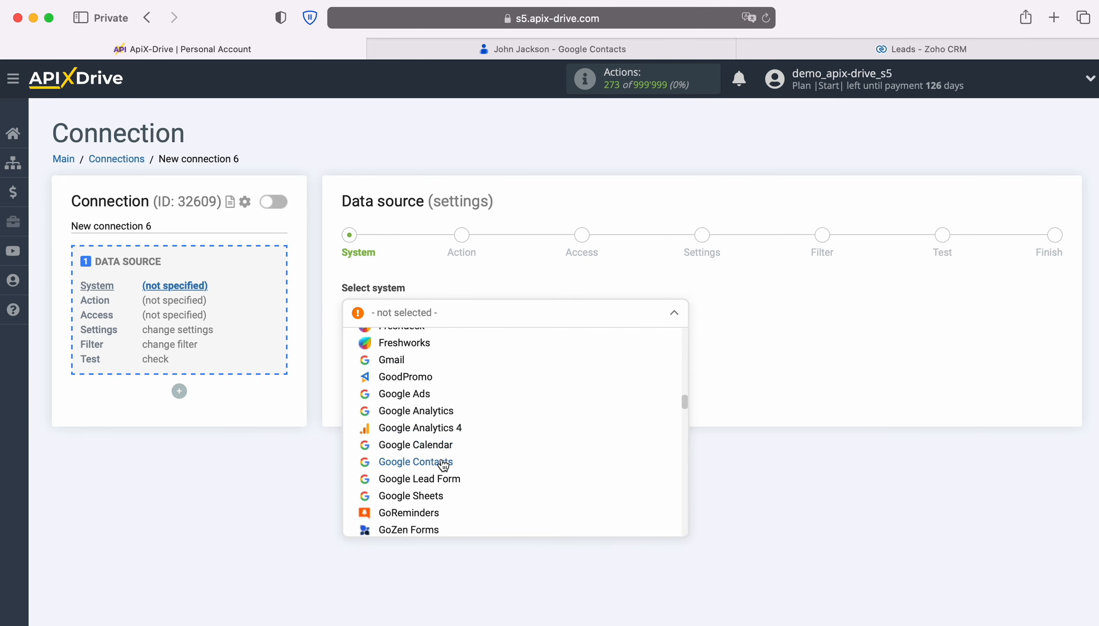
left_click(437, 457)
left_click(436, 358)
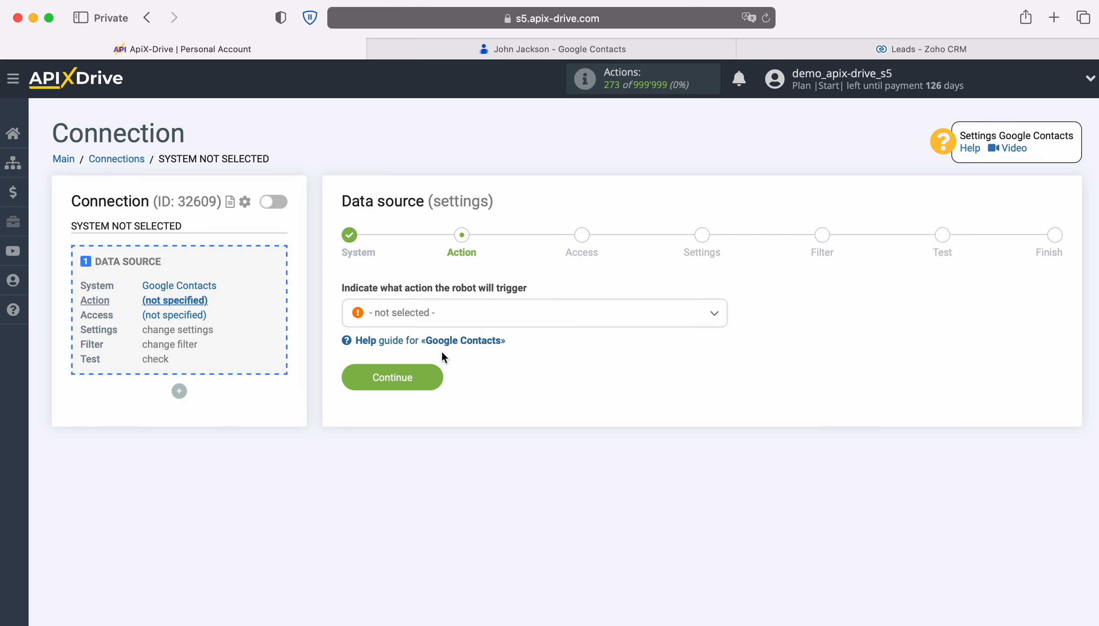
Set the data source action to Get CONTACTS (new / modified) and proceed to the access stage.
left_click(510, 317)
left_click(489, 383)
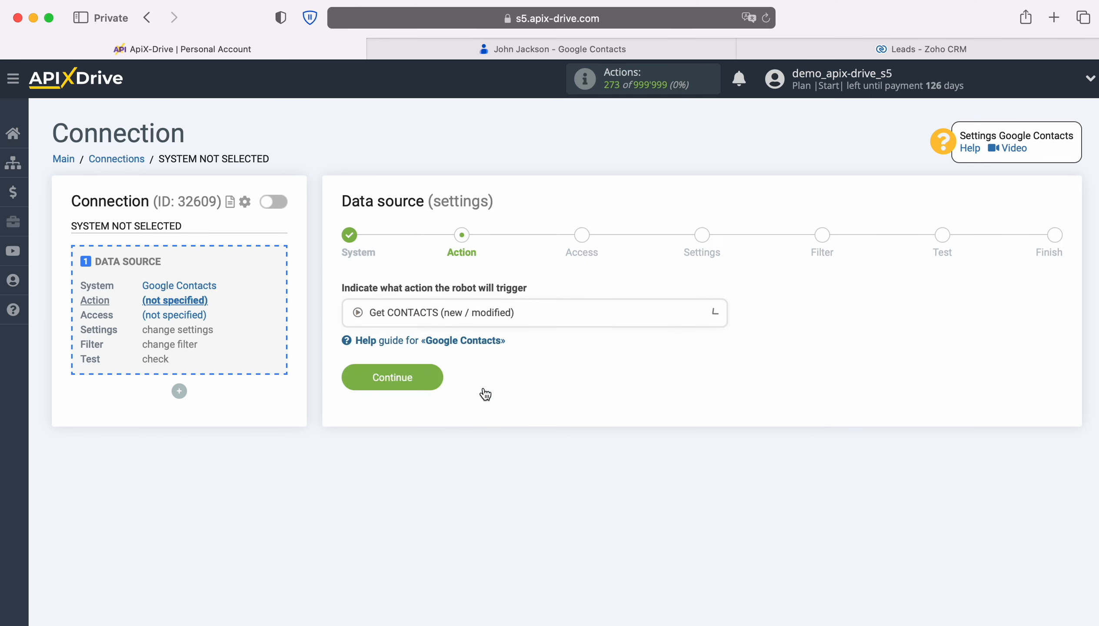
left_click(440, 380)
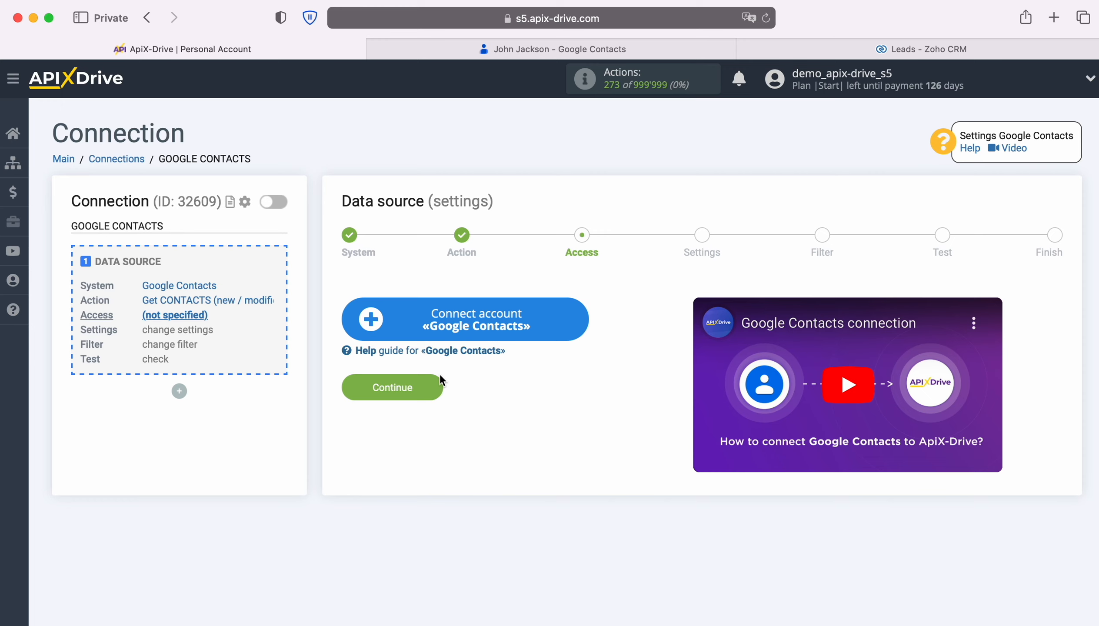
Start connecting a Google Contacts account and sign in to Google with the saved account e-mail and password.
left_click(583, 316)
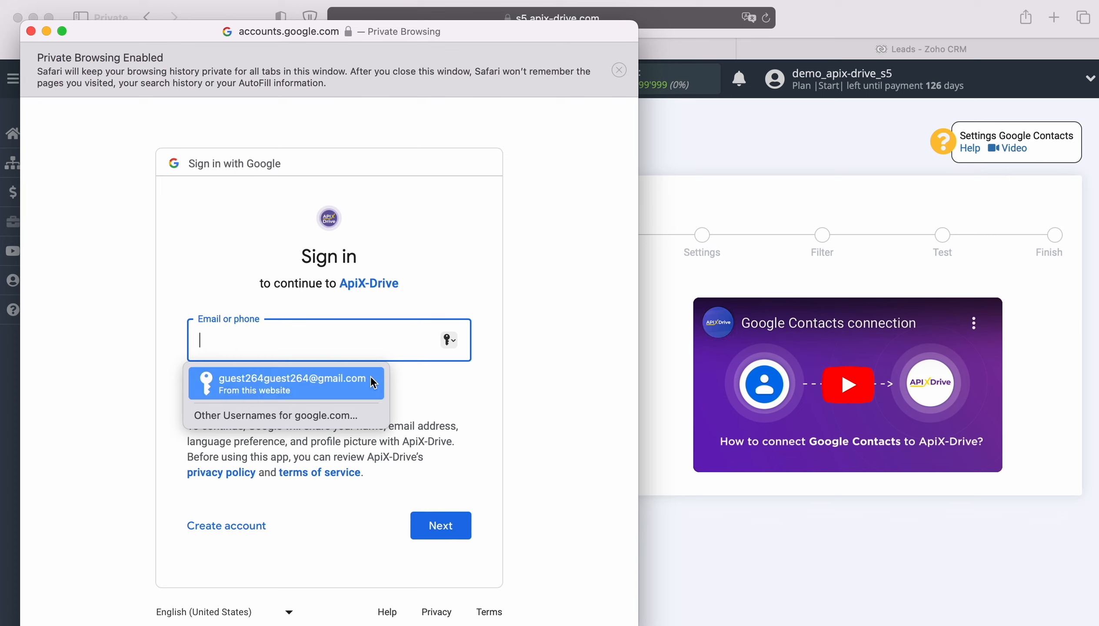
left_click(358, 383)
left_click(467, 523)
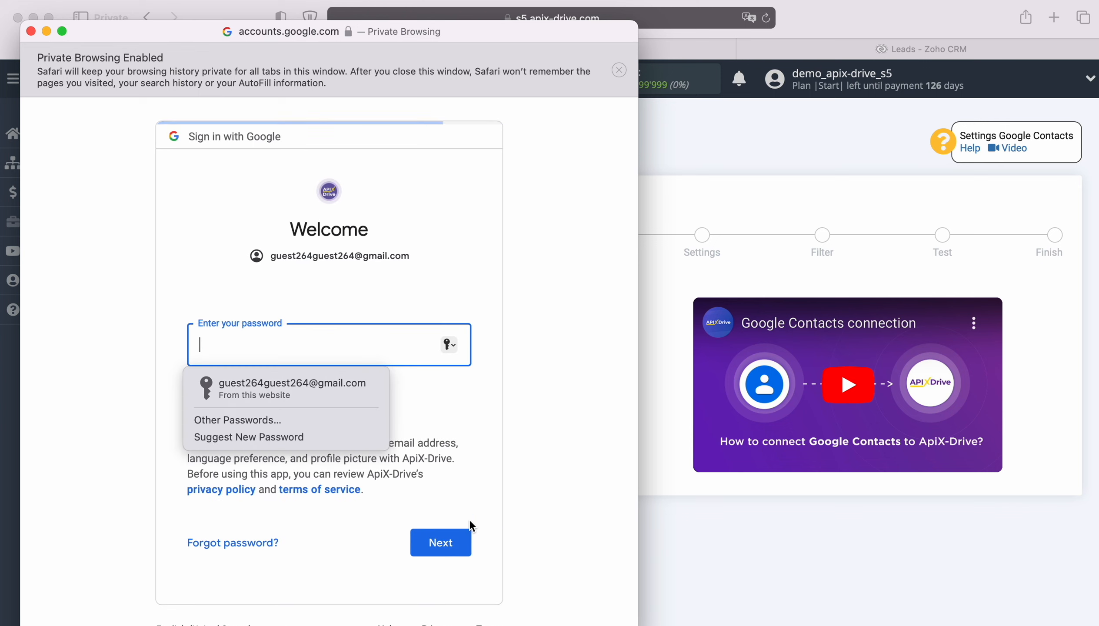
left_click(354, 395)
left_click(452, 541)
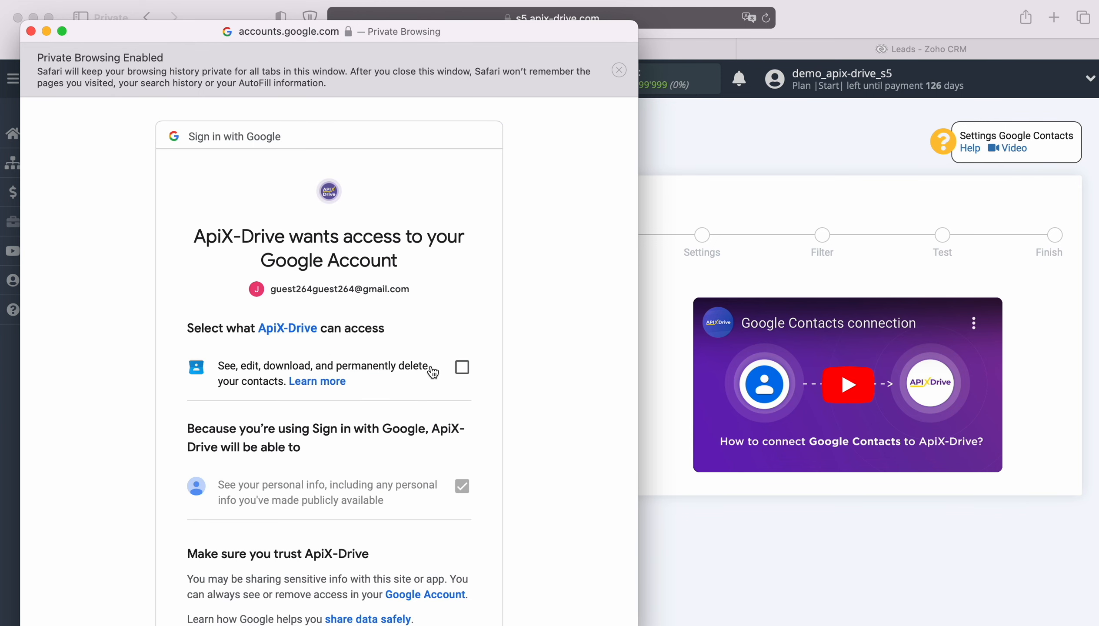
Allow ApiX-Drive to see, edit, download and permanently delete the Google account's contacts, and approve the access request.
left_click(463, 377)
scroll(534, 433, "down", 5)
left_click(426, 576)
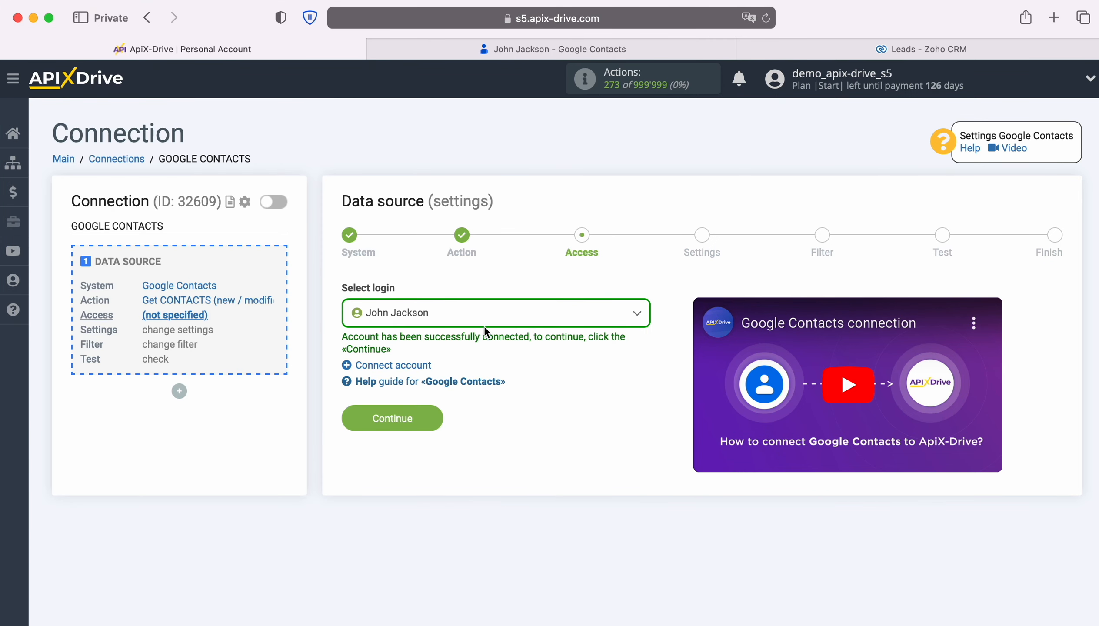
Select the newly connected Google account as the data source login and continue to the settings stage.
left_click(505, 320)
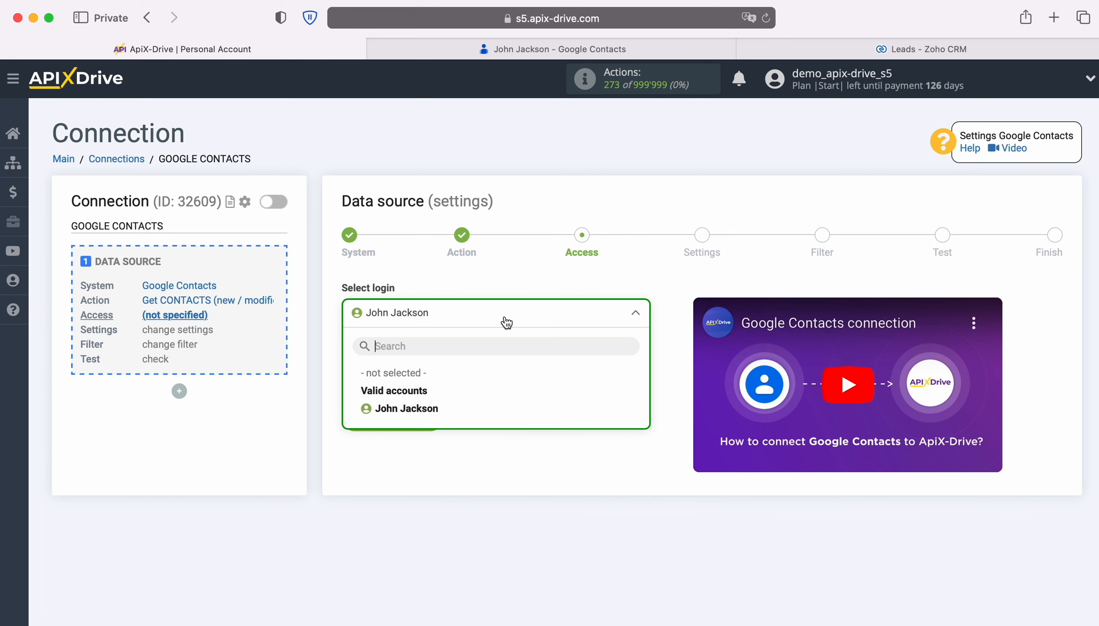
left_click(433, 407)
left_click(433, 417)
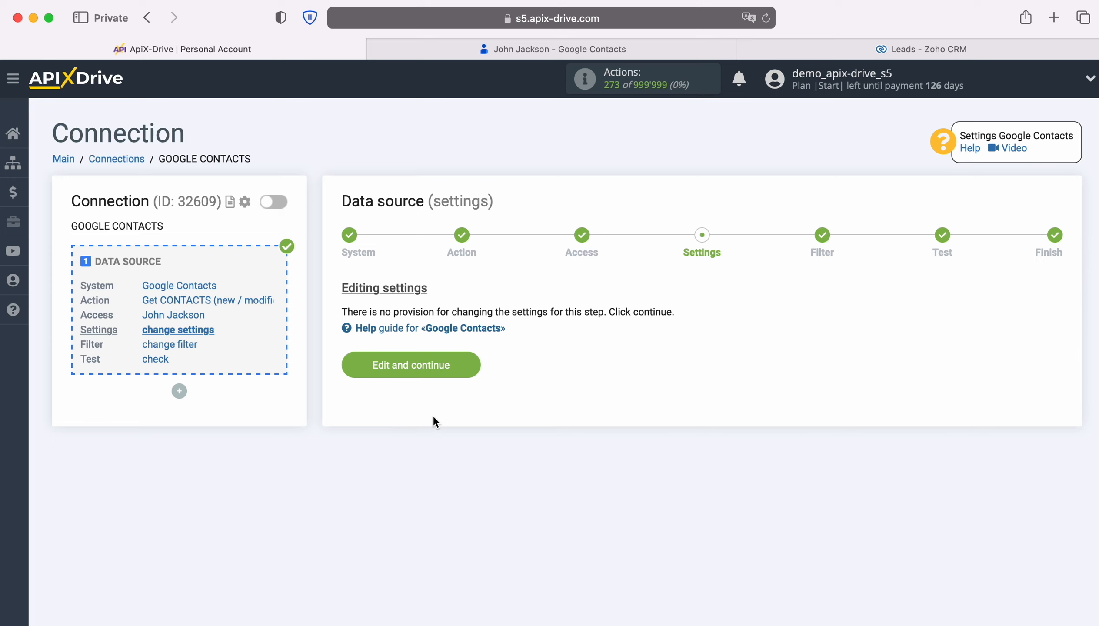
Continue through the source settings and filter without adding conditions, review the Google Contacts test data, and complete the data source setup.
left_click(466, 362)
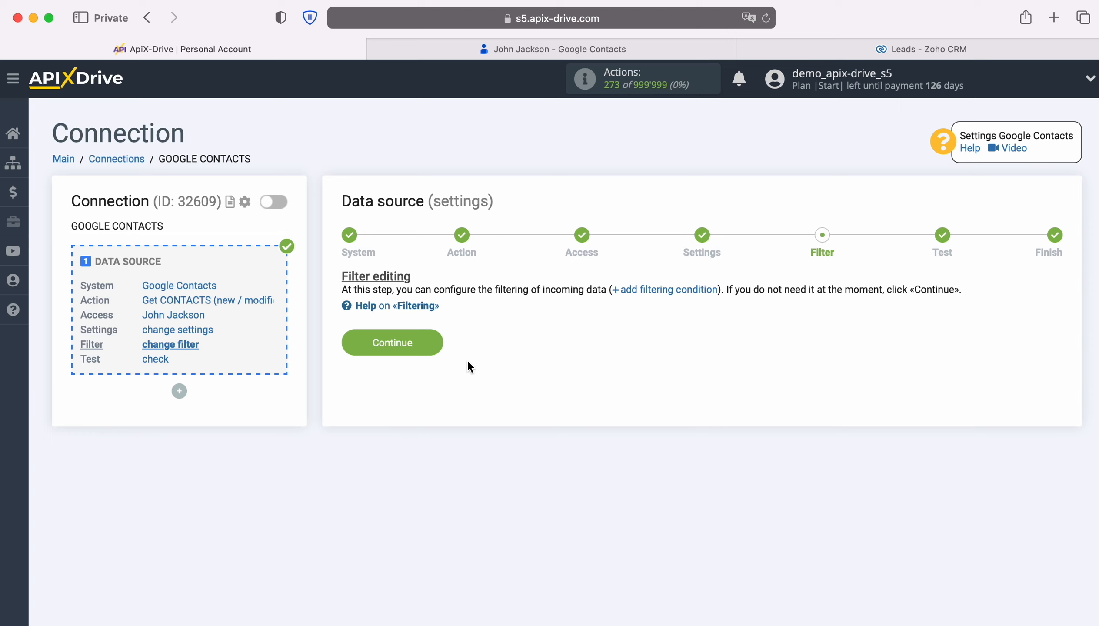
left_click(427, 342)
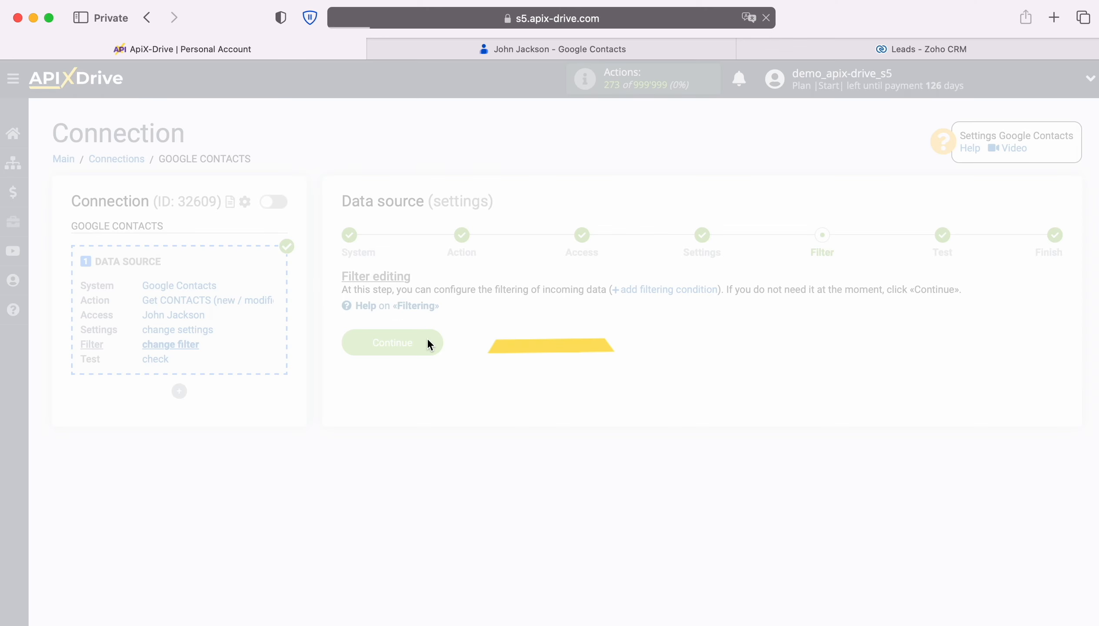
scroll(608, 379, "down", 5)
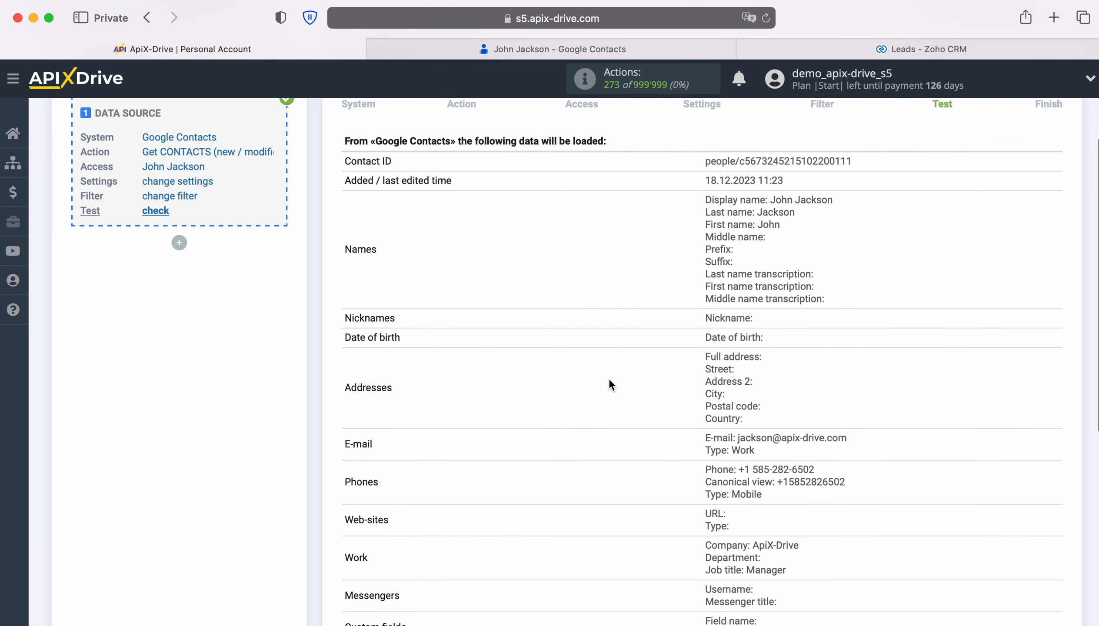
scroll(610, 379, "down", 1)
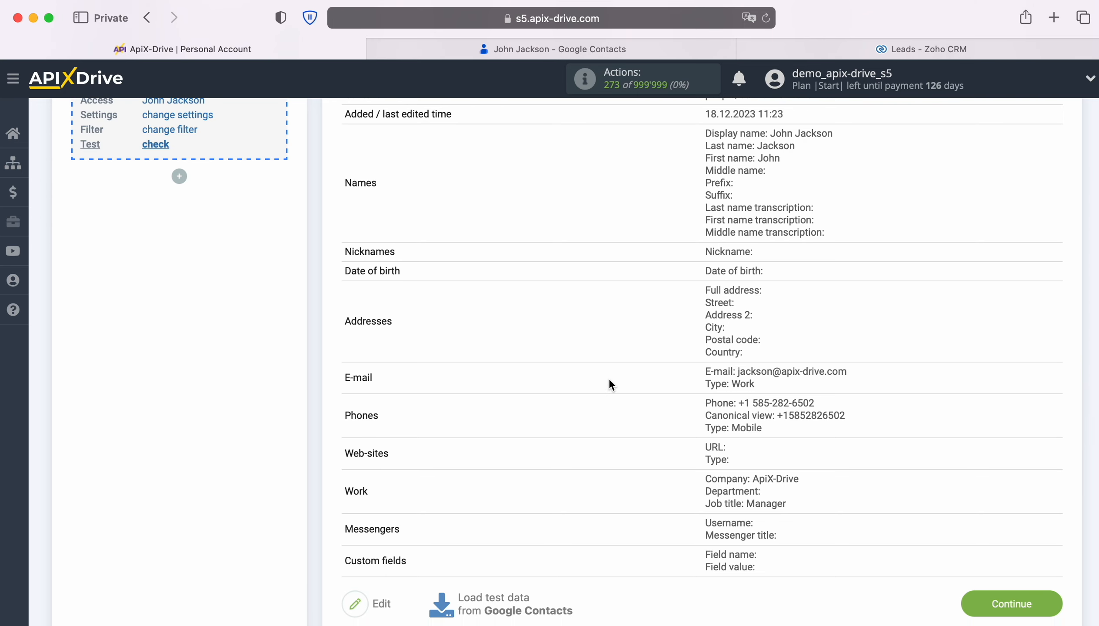
left_click(1049, 604)
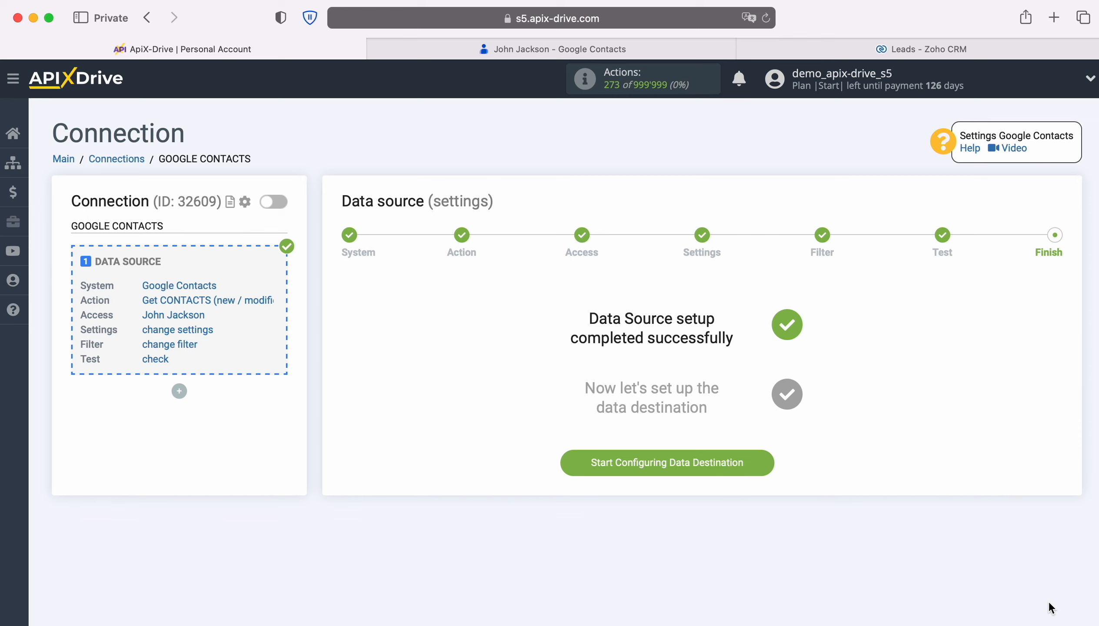
Start configuring the data destination and set Zoho CRM as its system.
left_click(769, 463)
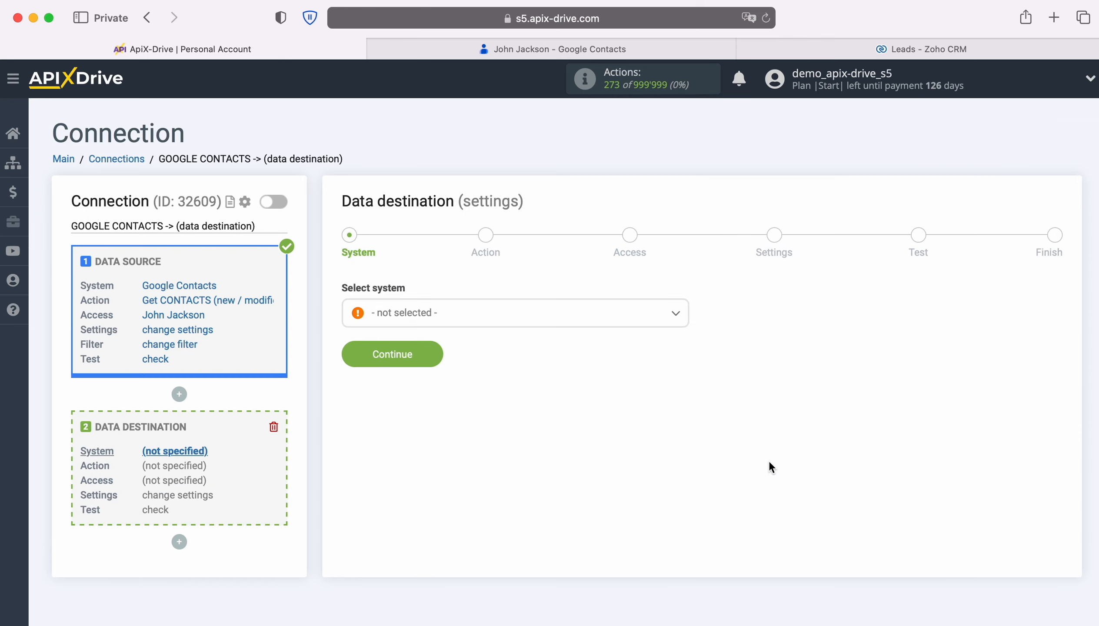
left_click(548, 317)
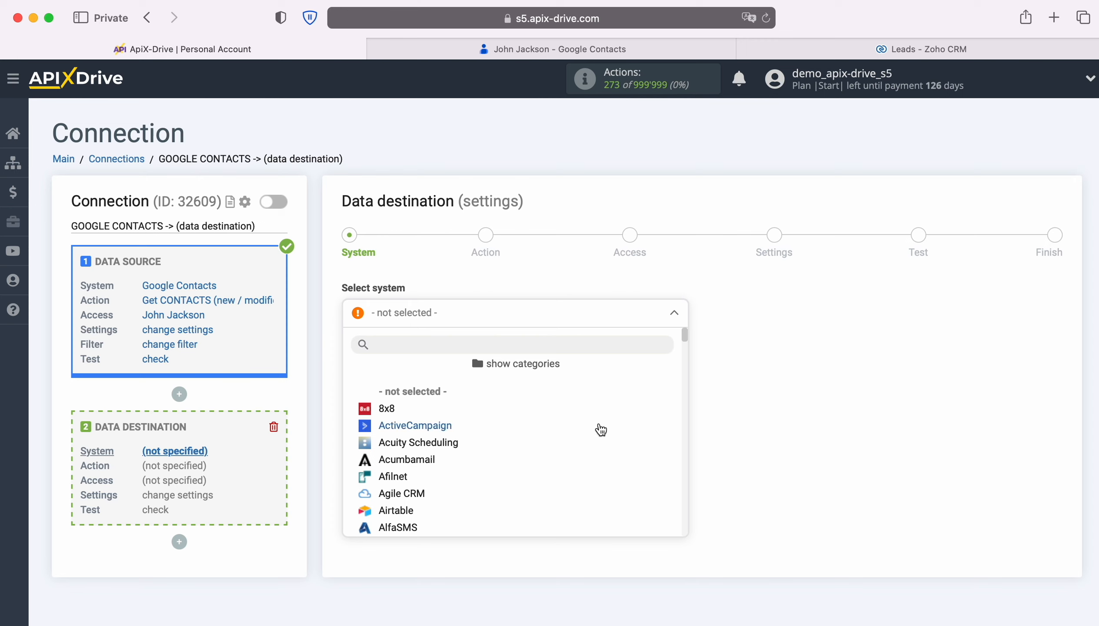
scroll(600, 430, "down", 10)
scroll(602, 431, "down", 15)
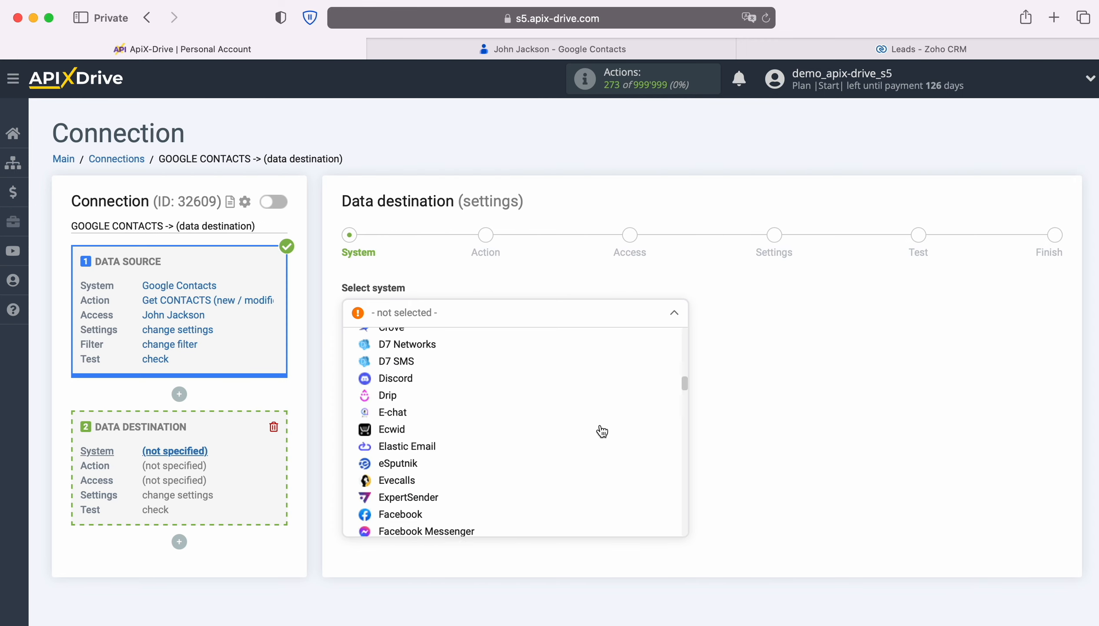
scroll(601, 432, "down", 15)
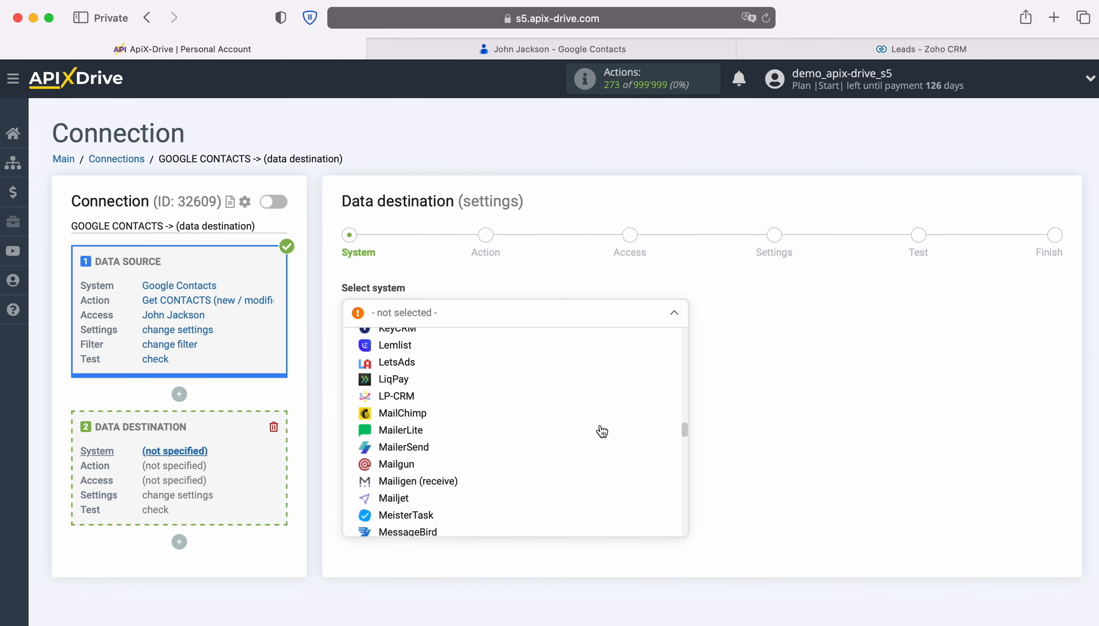
scroll(601, 432, "down", 15)
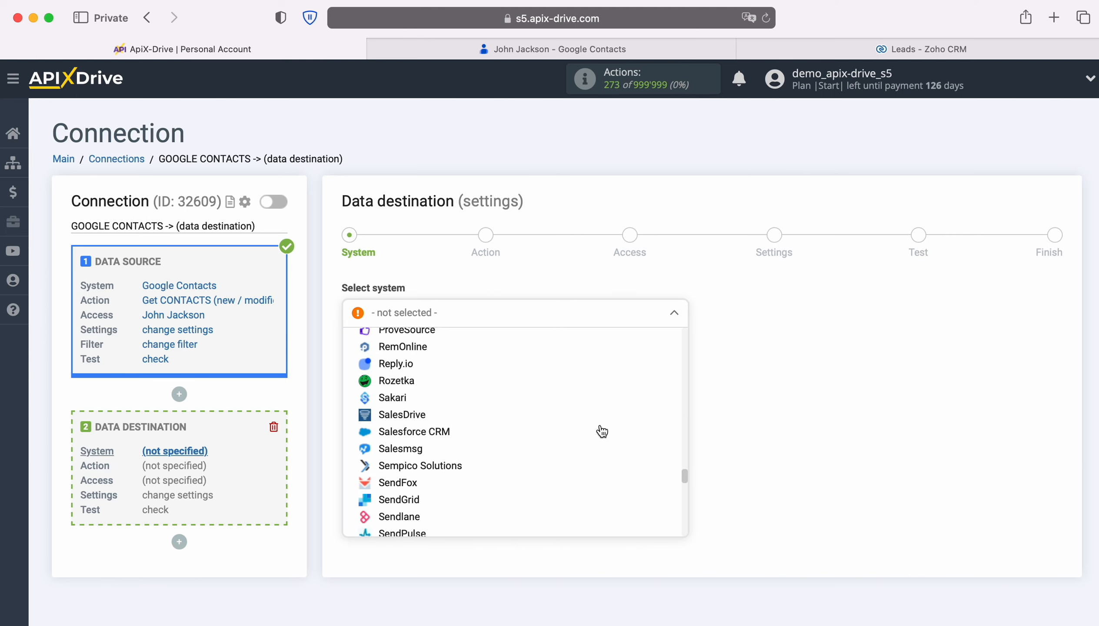
scroll(602, 432, "down", 15)
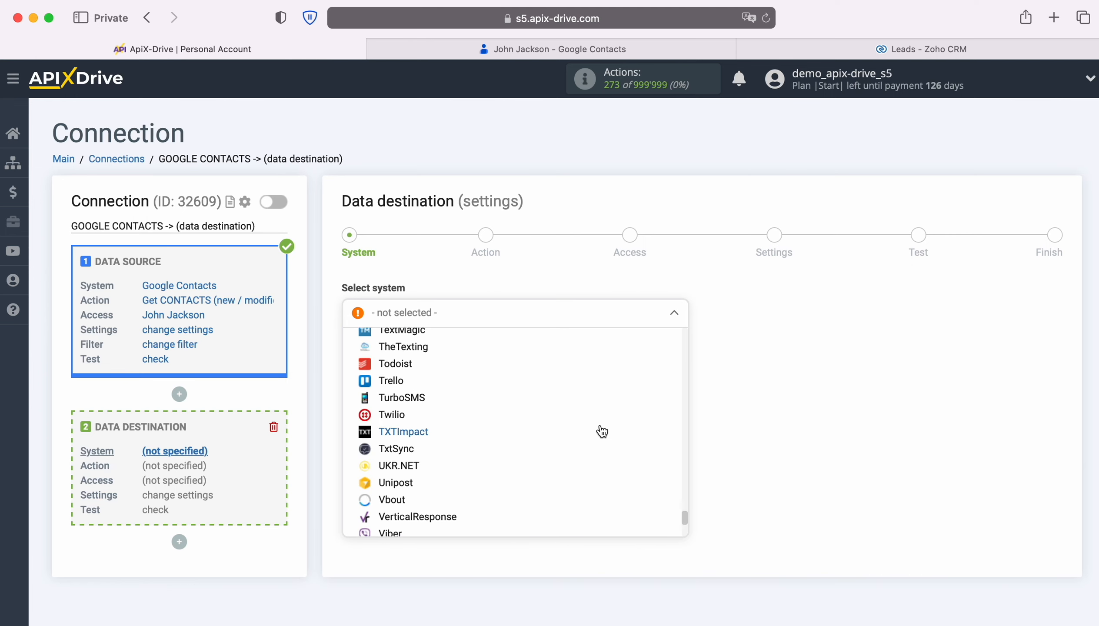
left_click(410, 493)
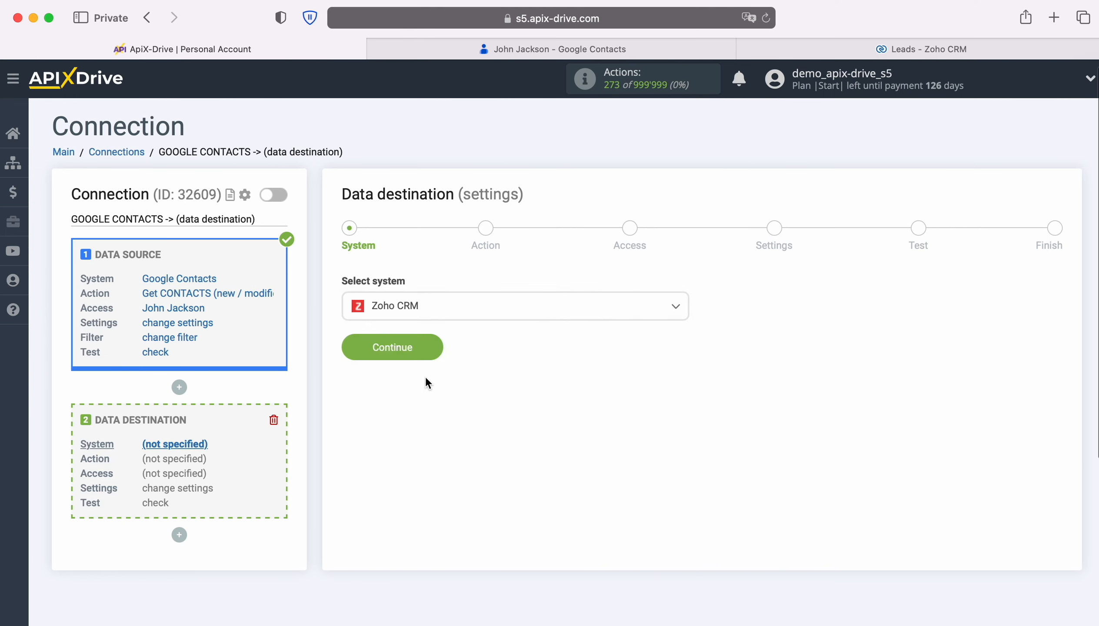
left_click(433, 345)
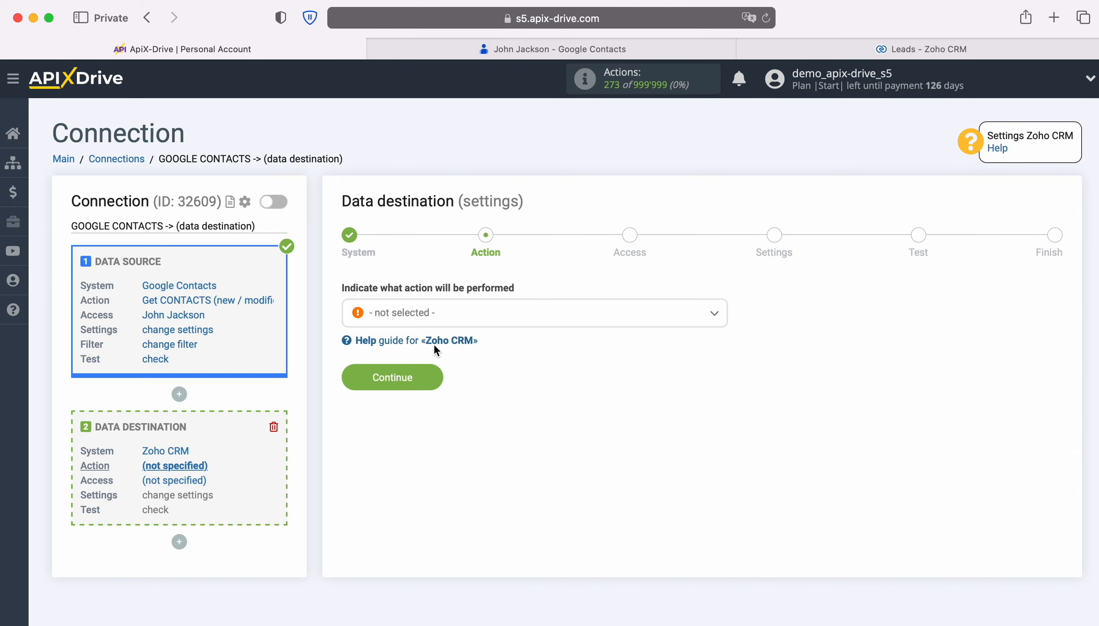
Set the data destination action to Create LEAD and proceed to the access stage.
left_click(550, 323)
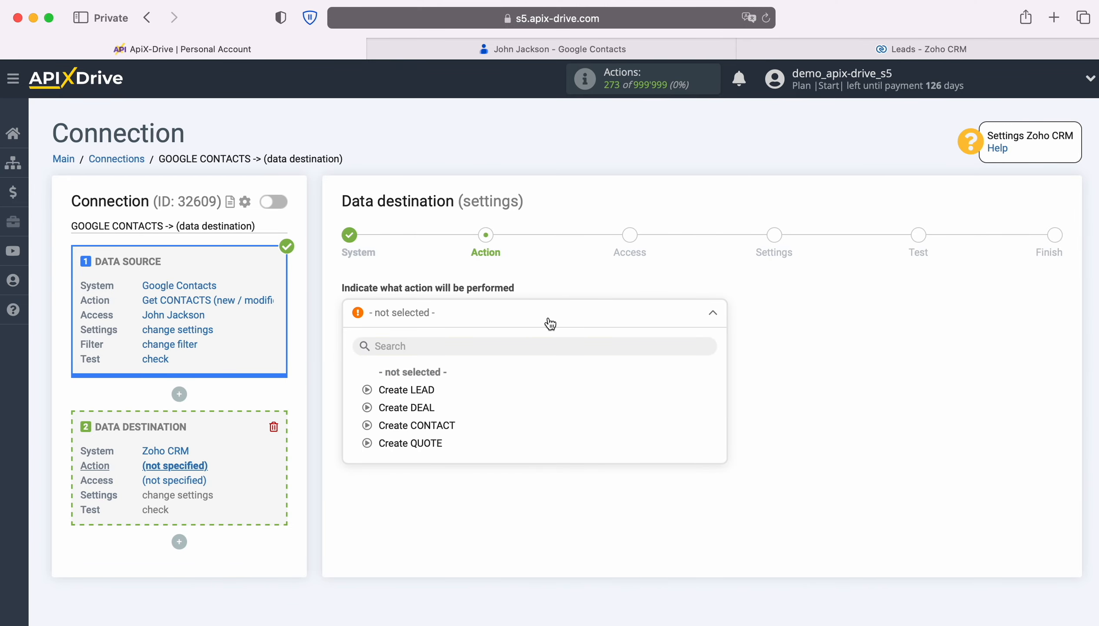
left_click(432, 389)
left_click(436, 376)
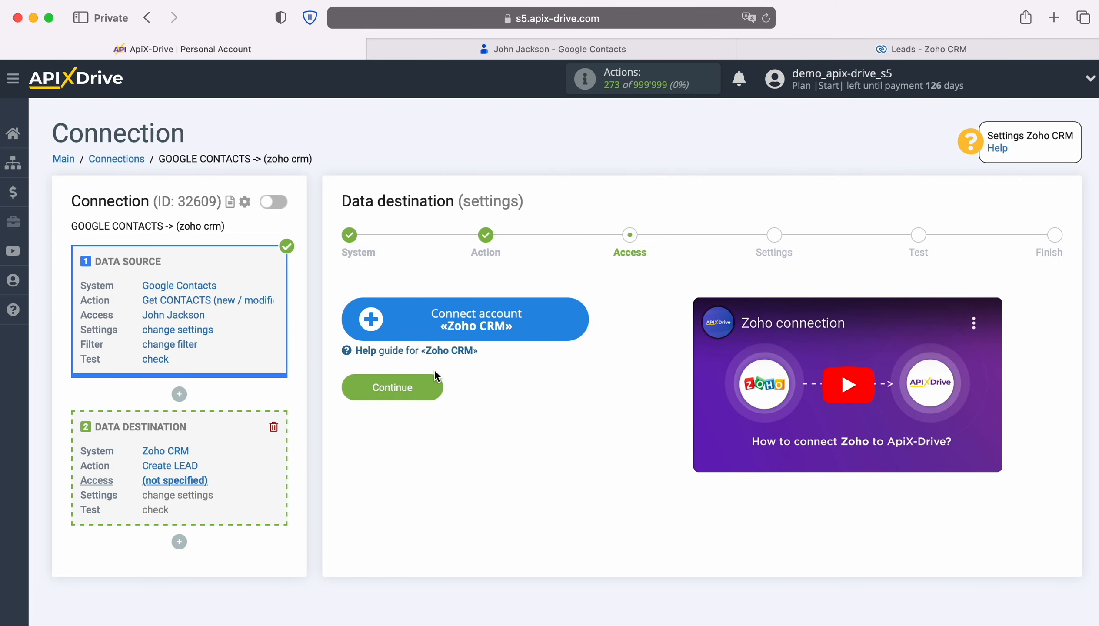
Start connecting a Zoho CRM account and sign in to Zoho with the account e-mail and saved password.
left_click(580, 322)
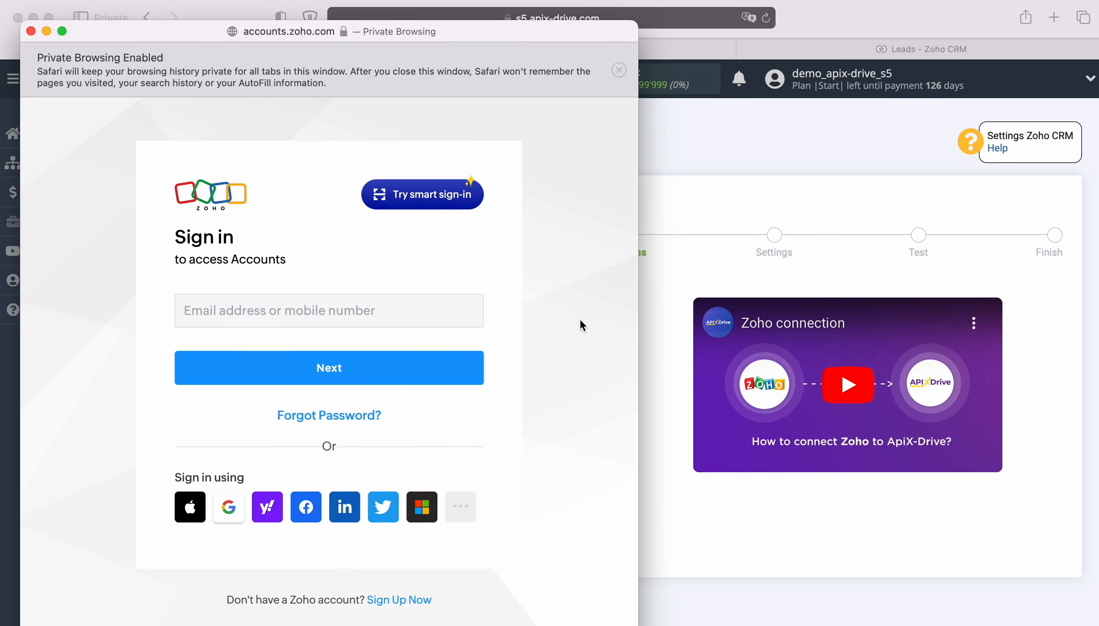
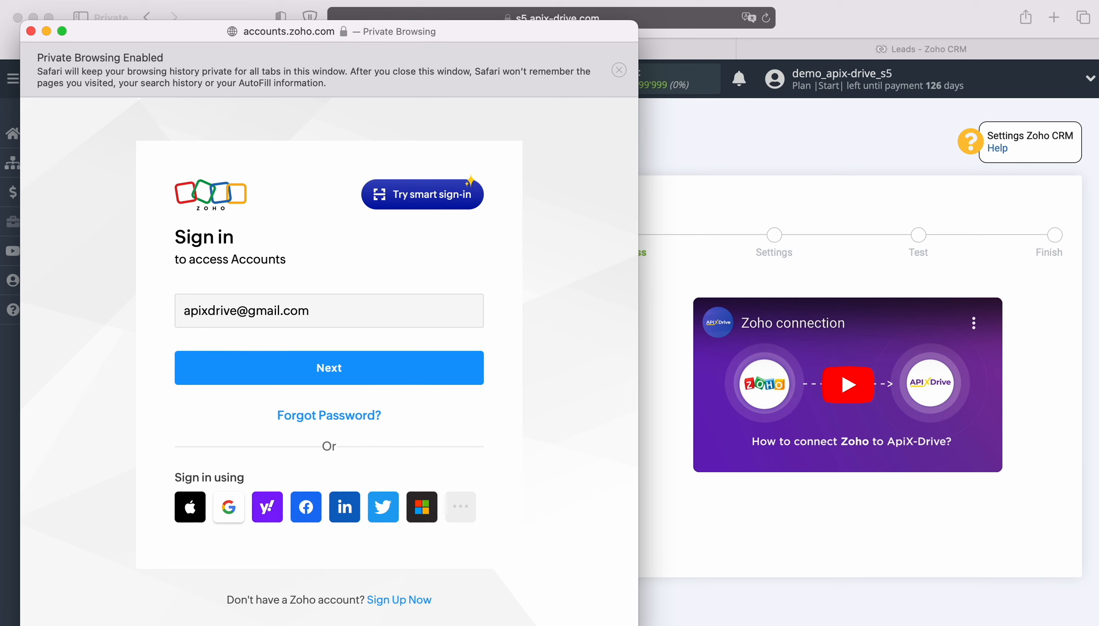
key("Return")
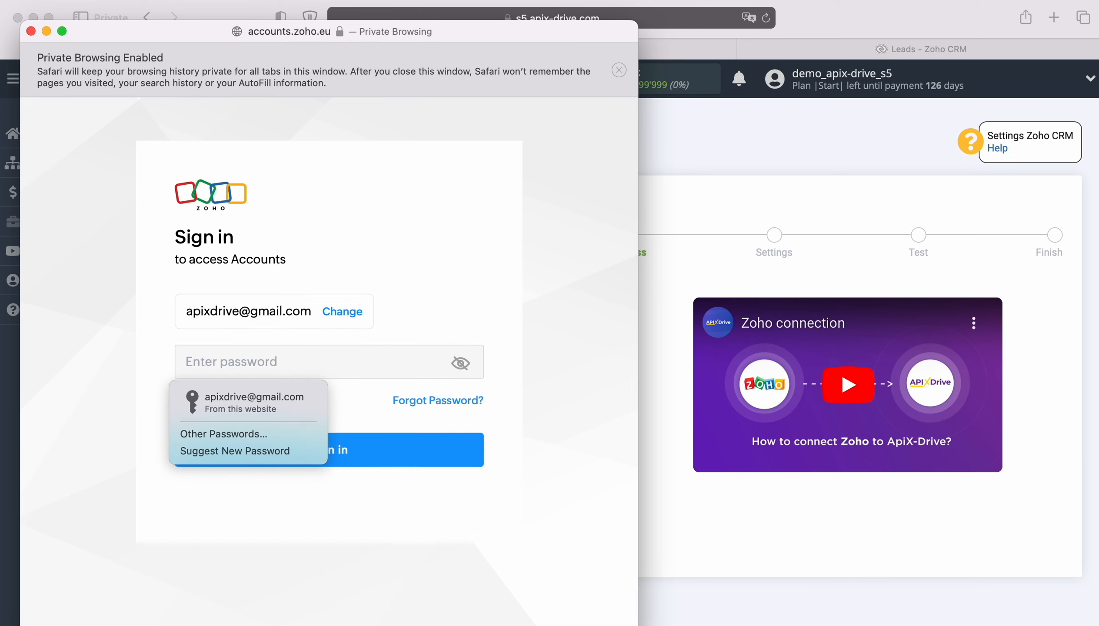
left_click(297, 403)
left_click(377, 450)
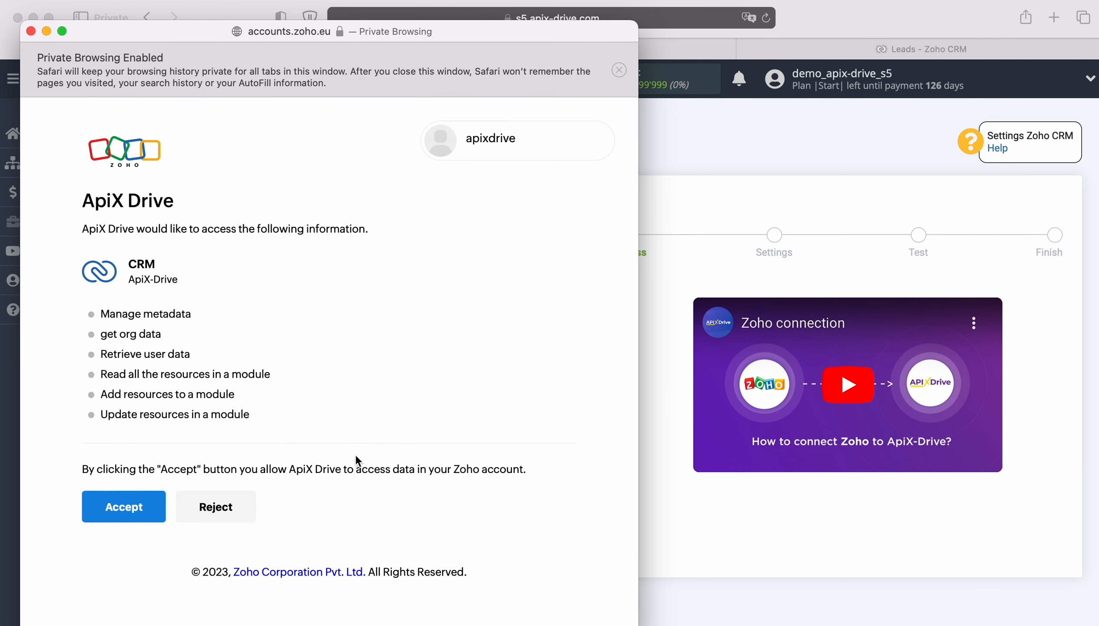
Accept ApiX-Drive's access to the Zoho CRM data and select the connected Zoho account as the destination login.
left_click(124, 498)
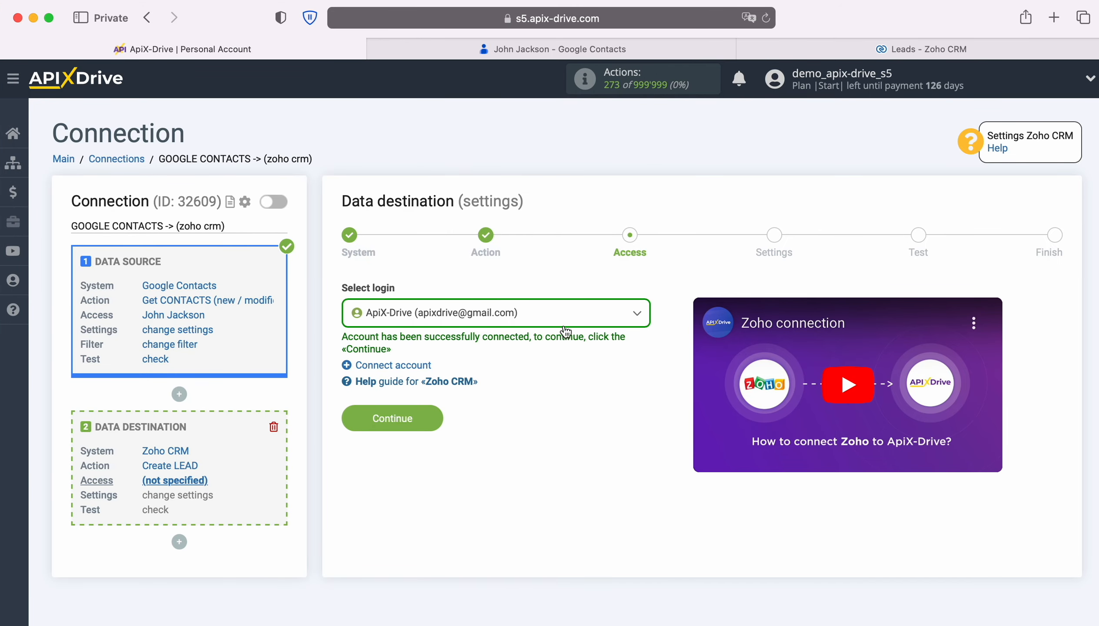
left_click(566, 324)
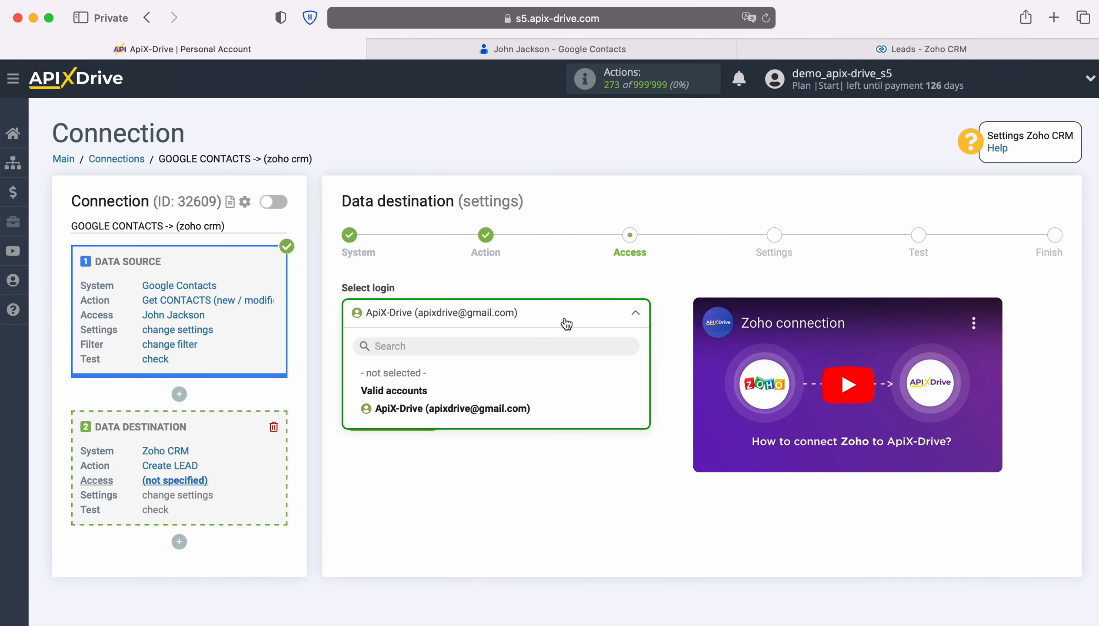
left_click(521, 409)
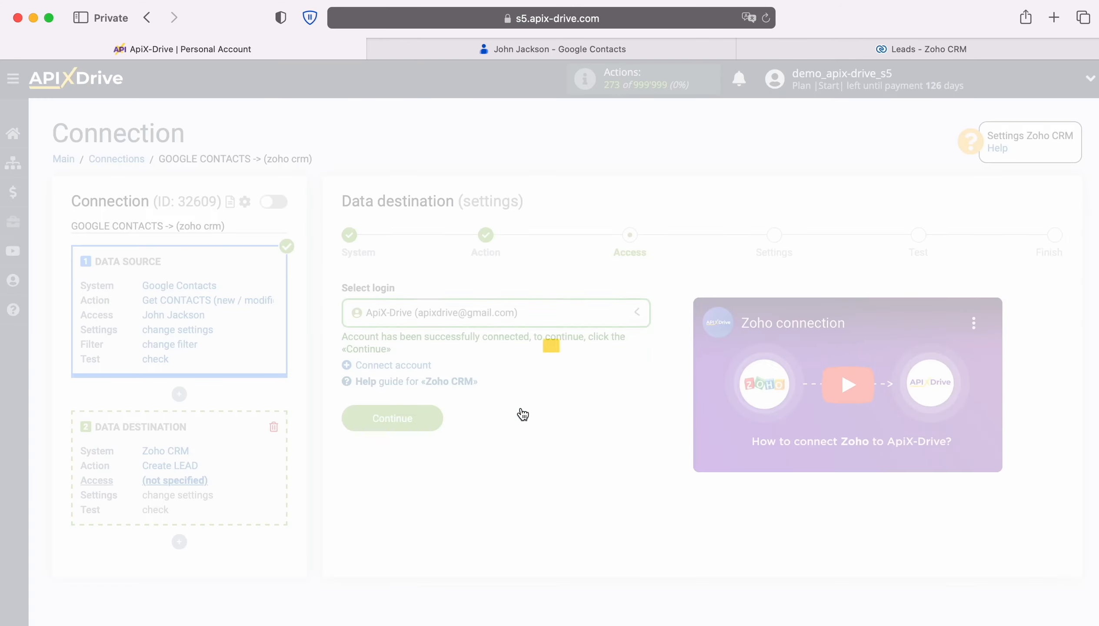
Proceed to the destination settings and map the Company field to the Google Contacts Display name variable.
left_click(427, 417)
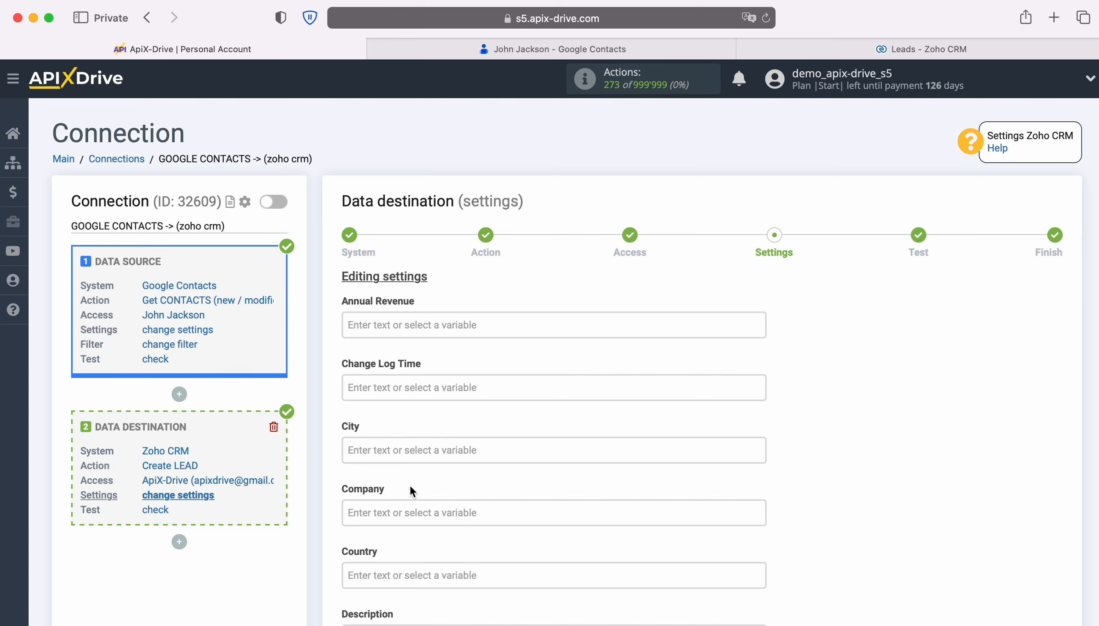
left_click(414, 512)
scroll(640, 410, "down", 3)
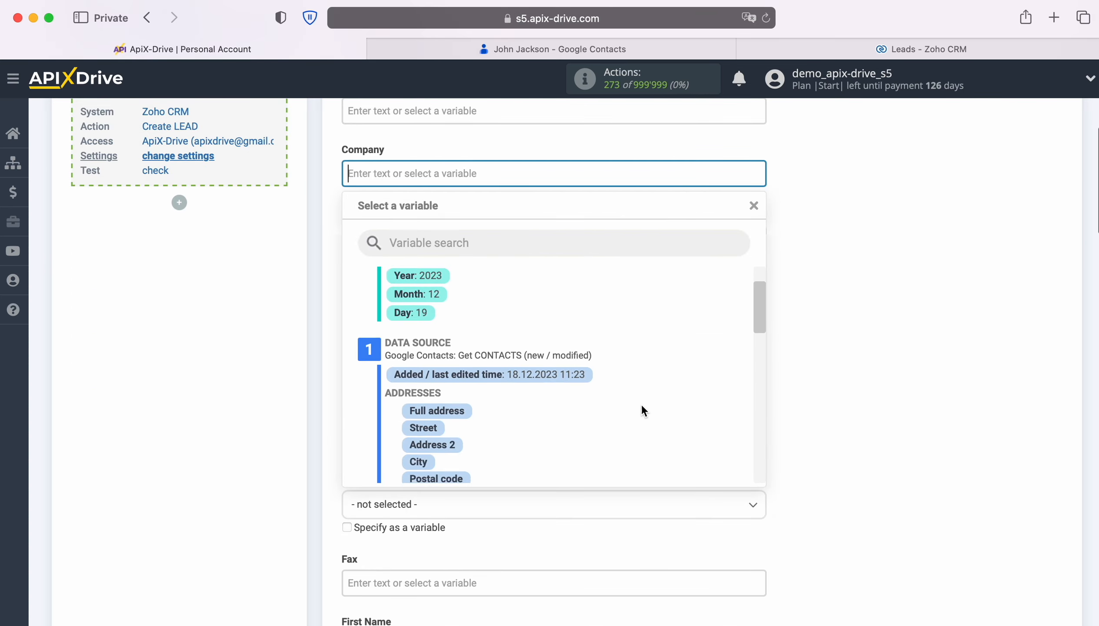
scroll(662, 407, "down", 4)
scroll(663, 403, "down", 5)
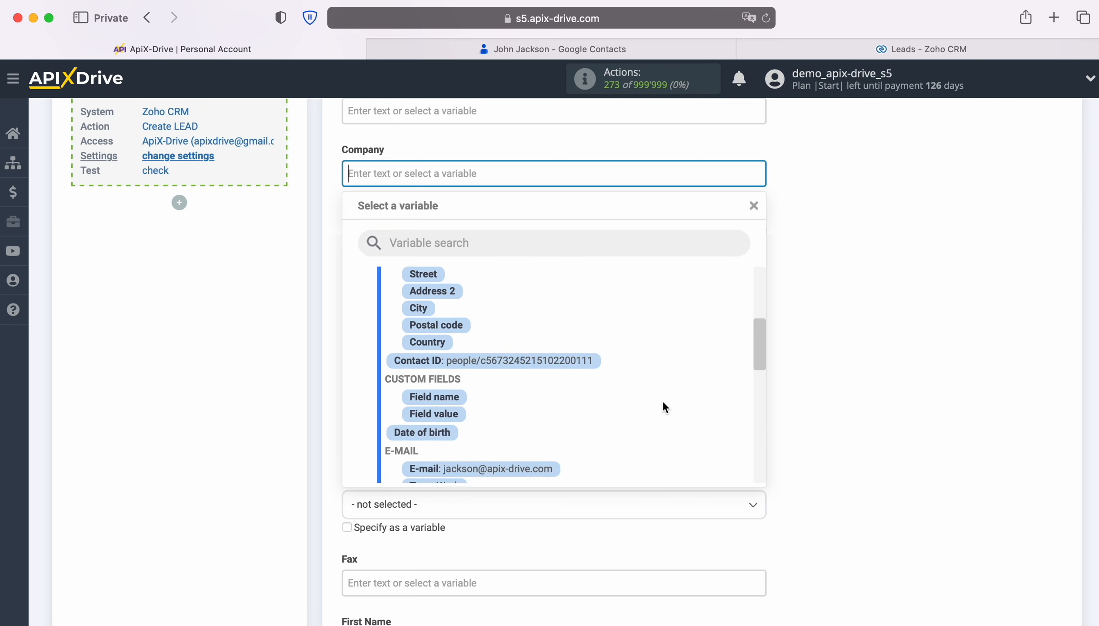
scroll(651, 403, "down", 2)
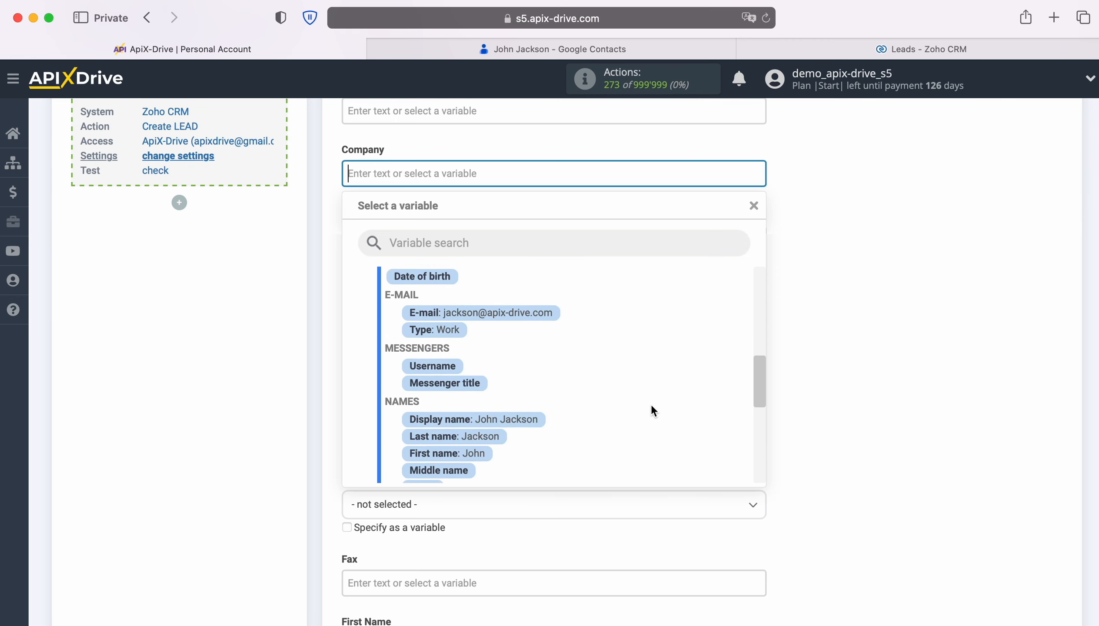
left_click(523, 422)
Map the lead's Email field to the Google Contacts E-mail variable.
scroll(580, 408, "down", 1)
scroll(567, 371, "down", 2)
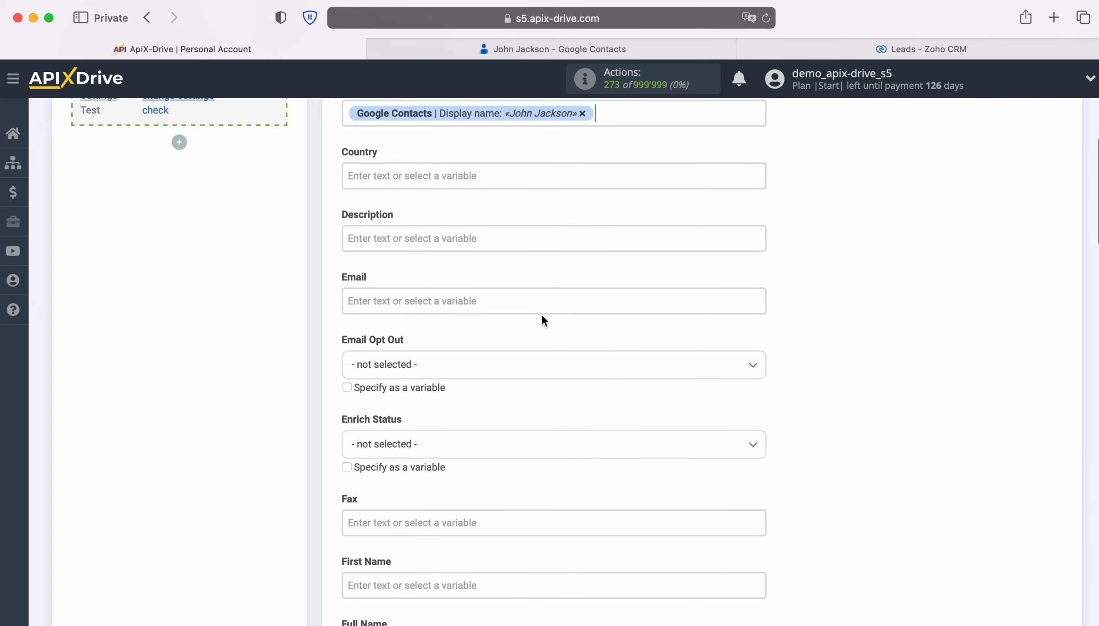
left_click(541, 305)
scroll(663, 367, "down", 3)
scroll(667, 365, "down", 2)
scroll(668, 366, "down", 8)
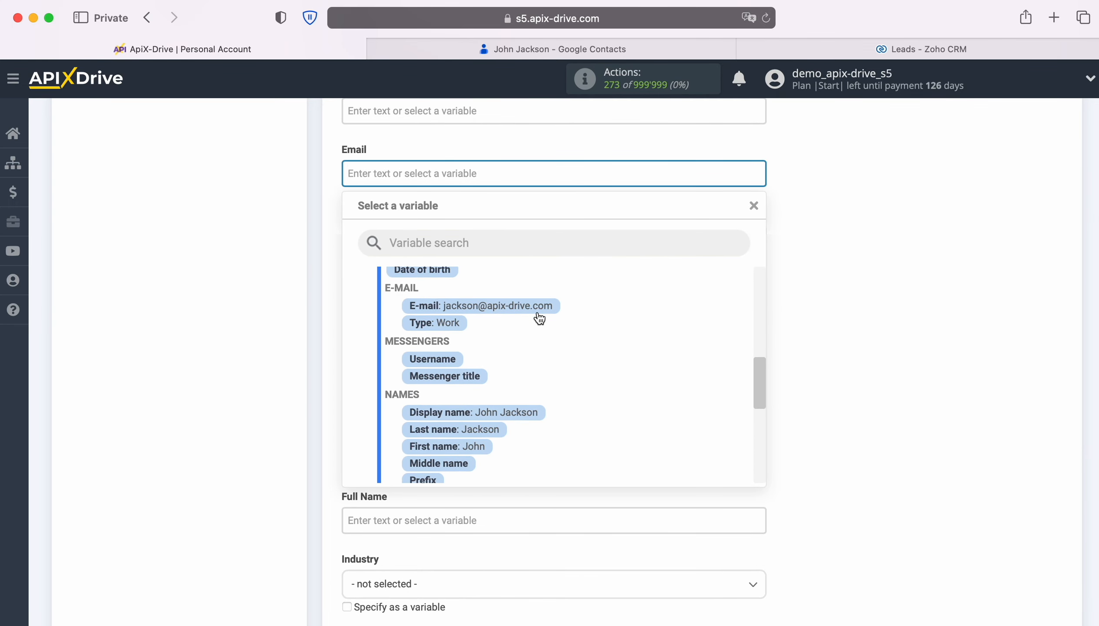
left_click(536, 311)
Map the lead's First Name field to the Google Contacts First name variable.
scroll(586, 323, "down", 3)
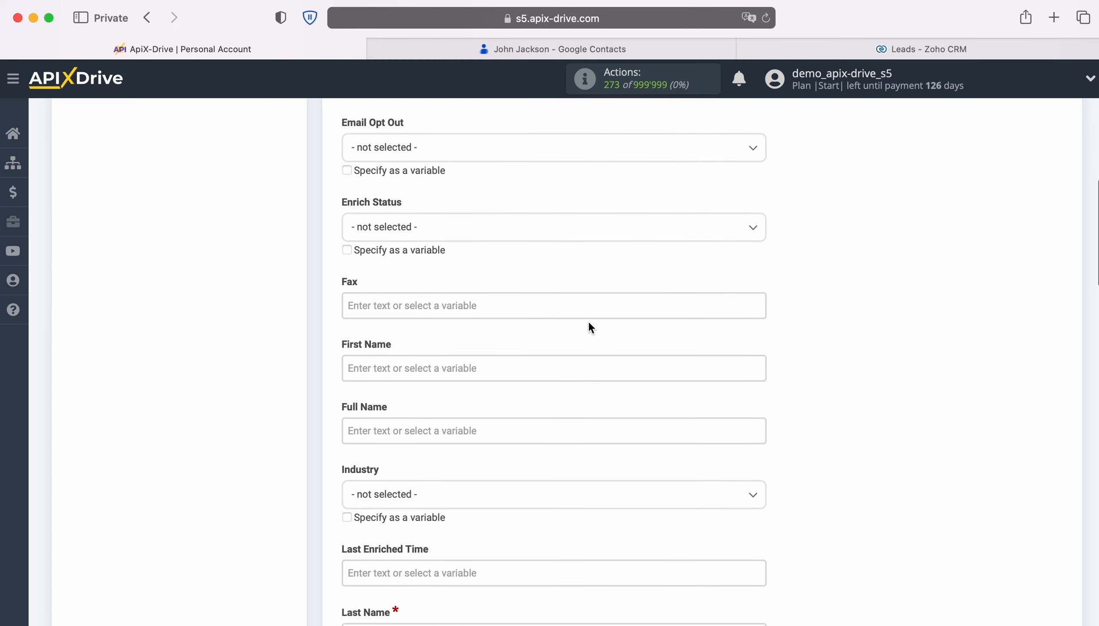
left_click(578, 322)
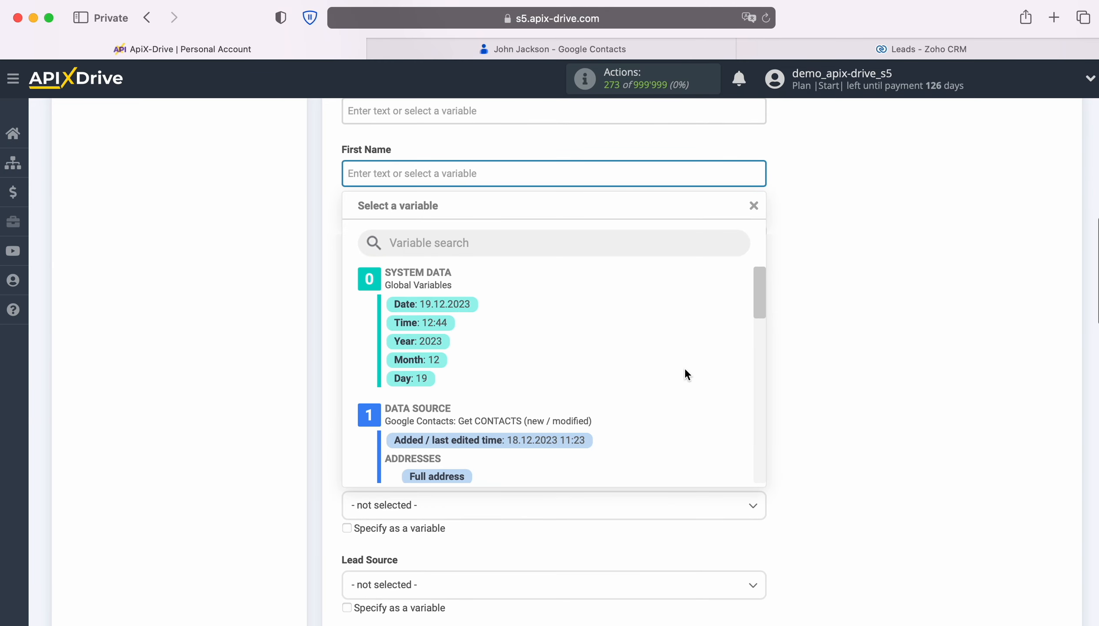
scroll(684, 367, "down", 4)
scroll(684, 370, "down", 5)
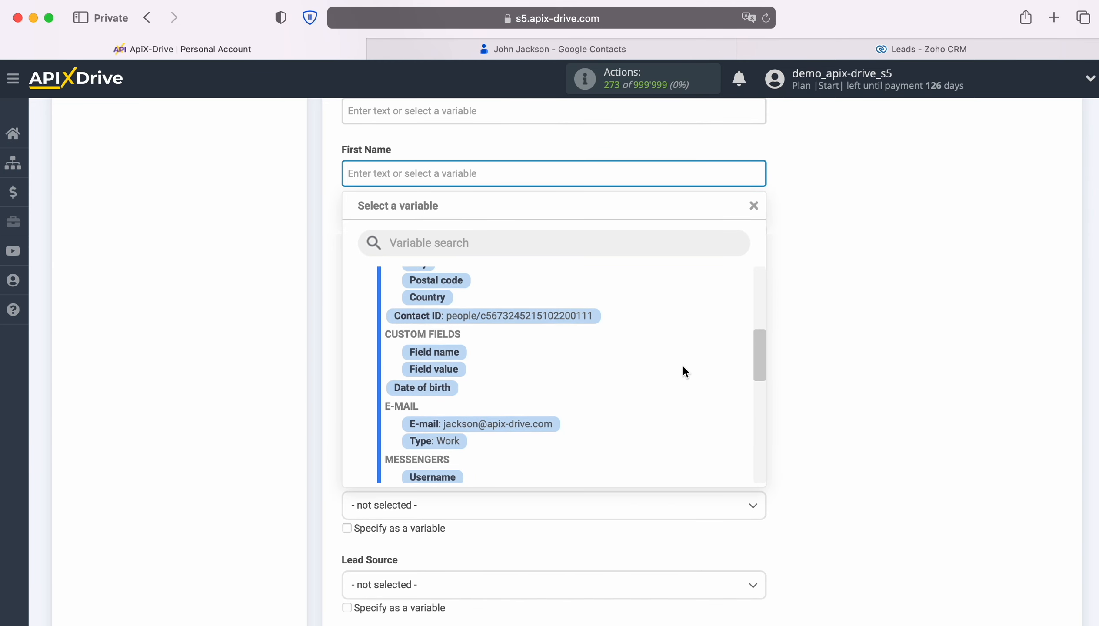
scroll(682, 364, "down", 2)
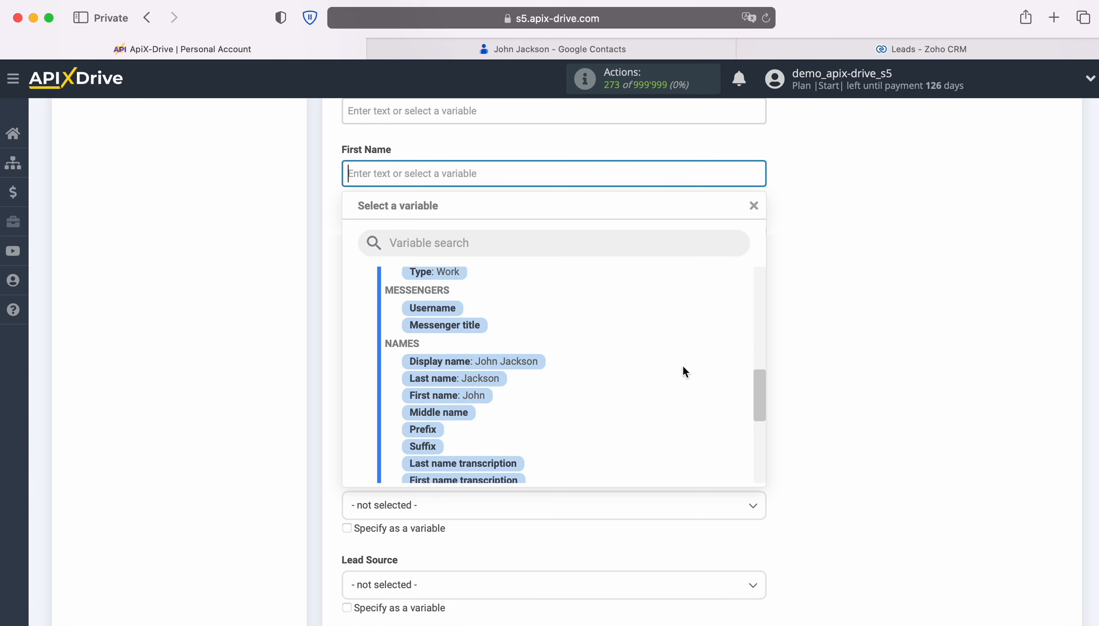
left_click(454, 389)
Map the lead's Full Name field to the Google Contacts Display name variable.
left_click(458, 235)
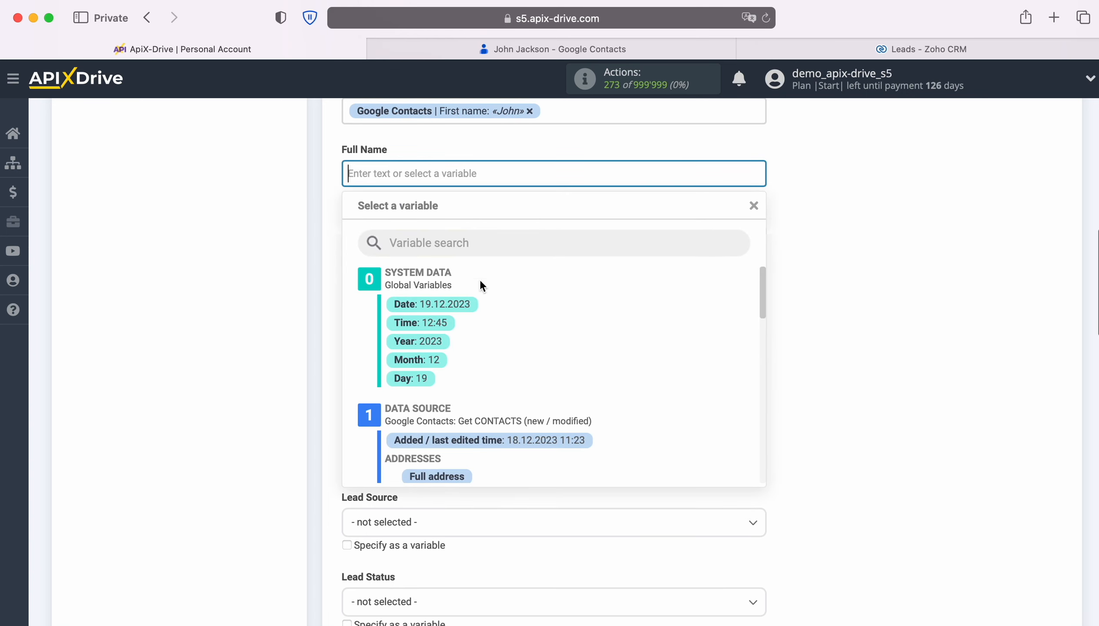
scroll(677, 370, "down", 5)
scroll(676, 370, "down", 4)
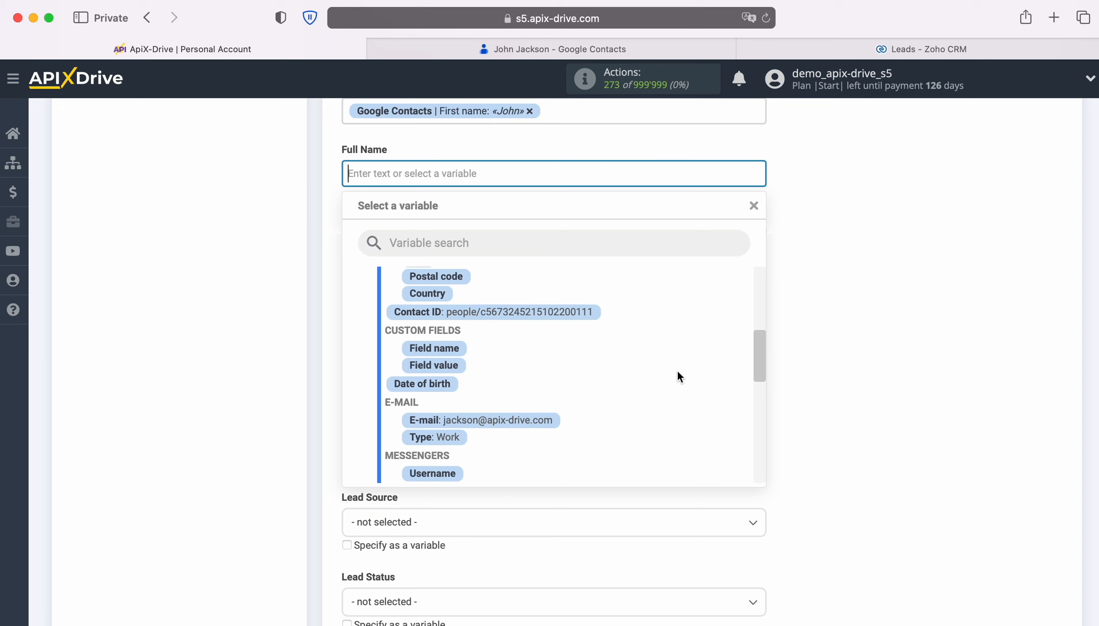
left_click(534, 394)
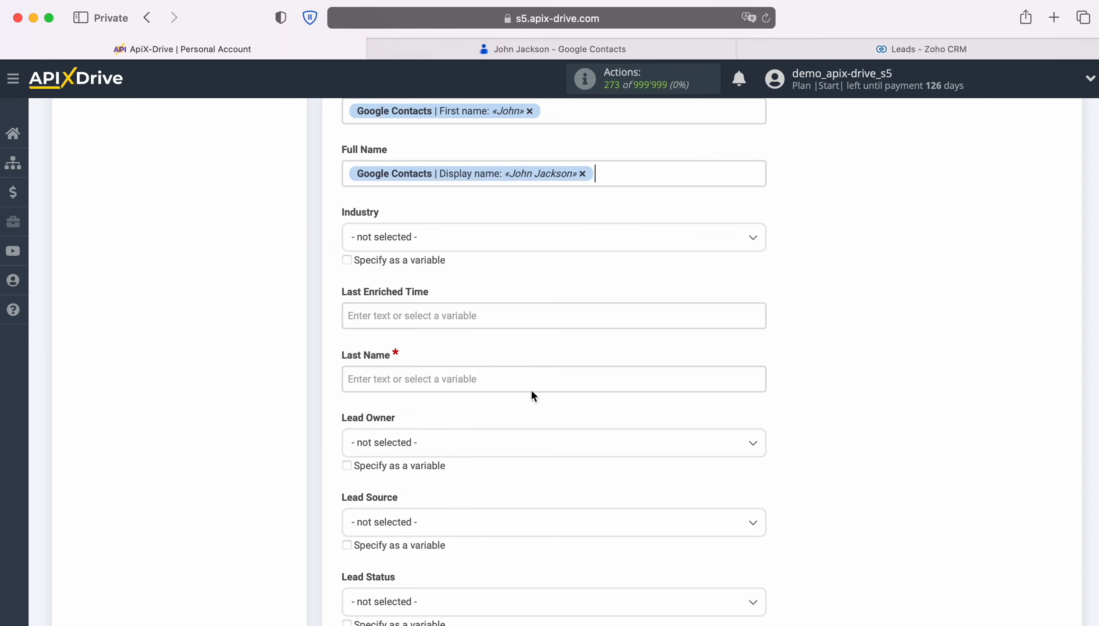
Map the required Last Name field to the Google Contacts Last name variable.
scroll(496, 306, "down", 3)
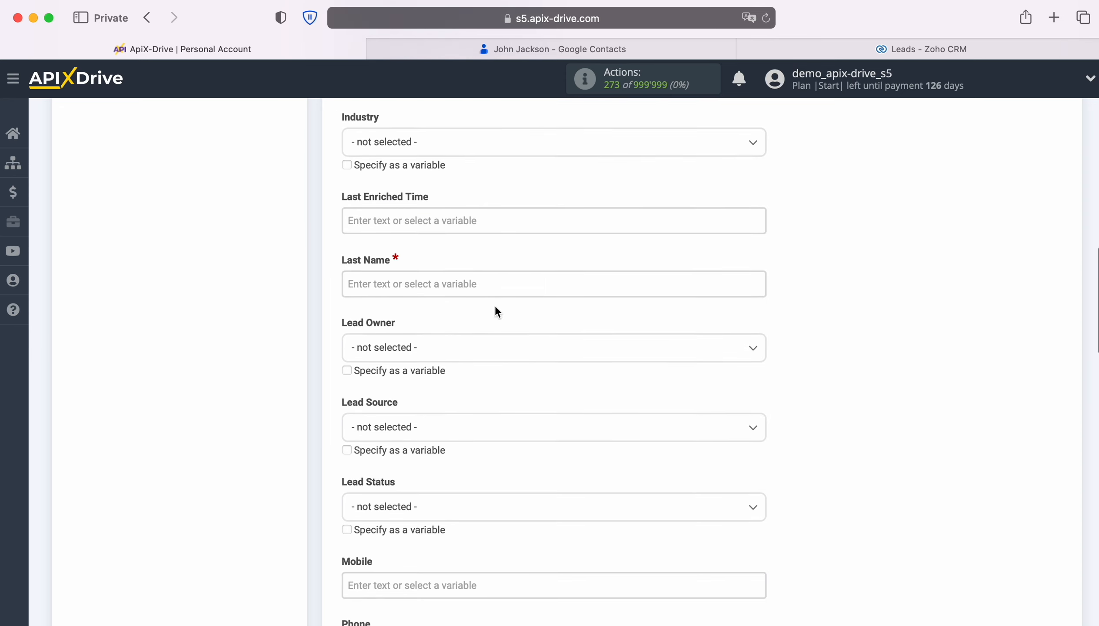
left_click(488, 281)
scroll(663, 367, "down", 10)
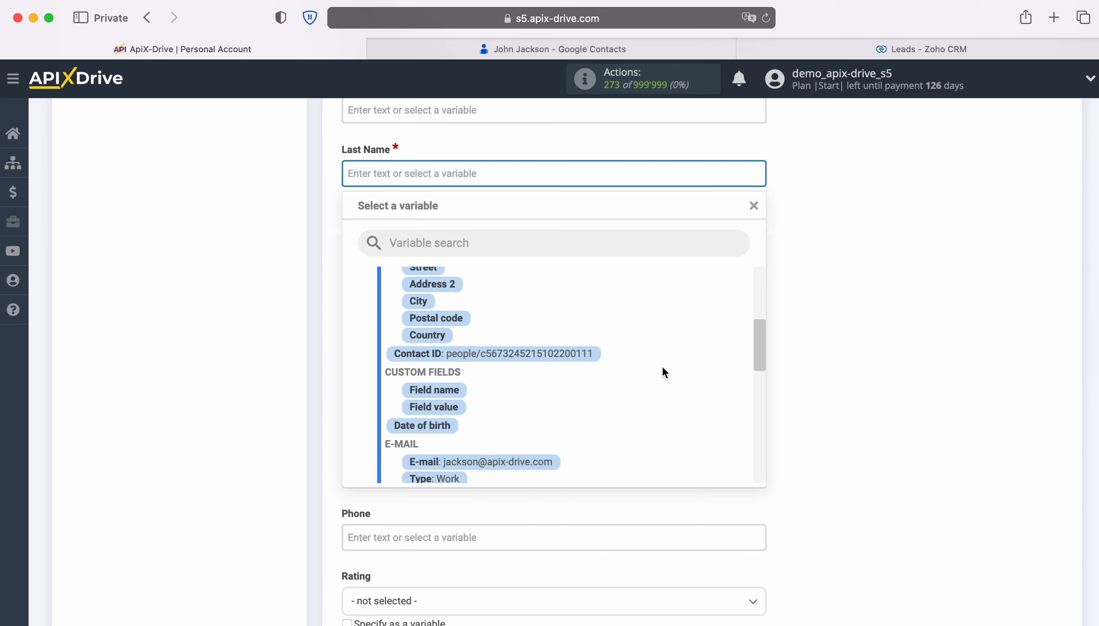
scroll(662, 373, "down", 2)
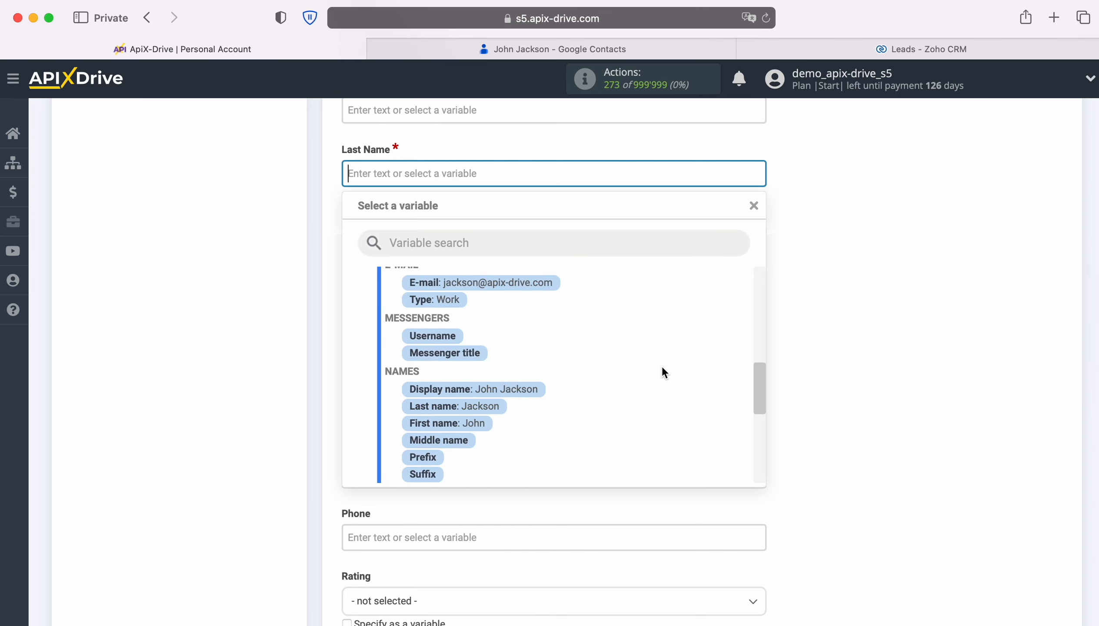
left_click(501, 409)
Set the lead's Lead Status field to Attempted to Contact.
scroll(540, 387, "down", 4)
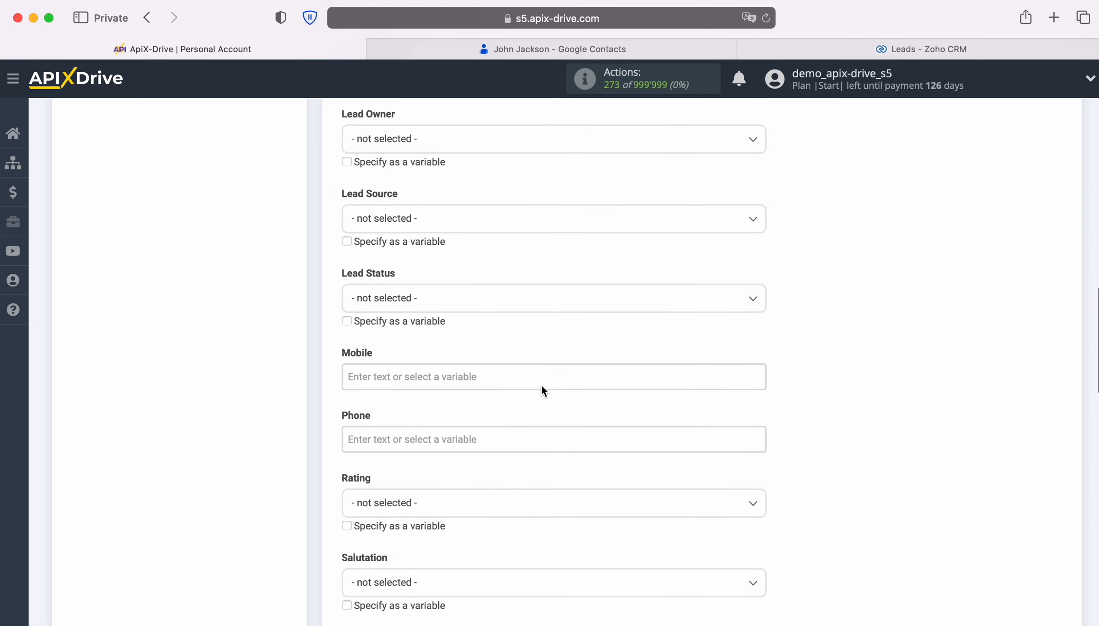
left_click(523, 297)
left_click(405, 395)
Map the lead's Mobile field to the Google Contacts Phone variable.
left_click(520, 373)
scroll(567, 379, "down", 5)
scroll(646, 379, "down", 8)
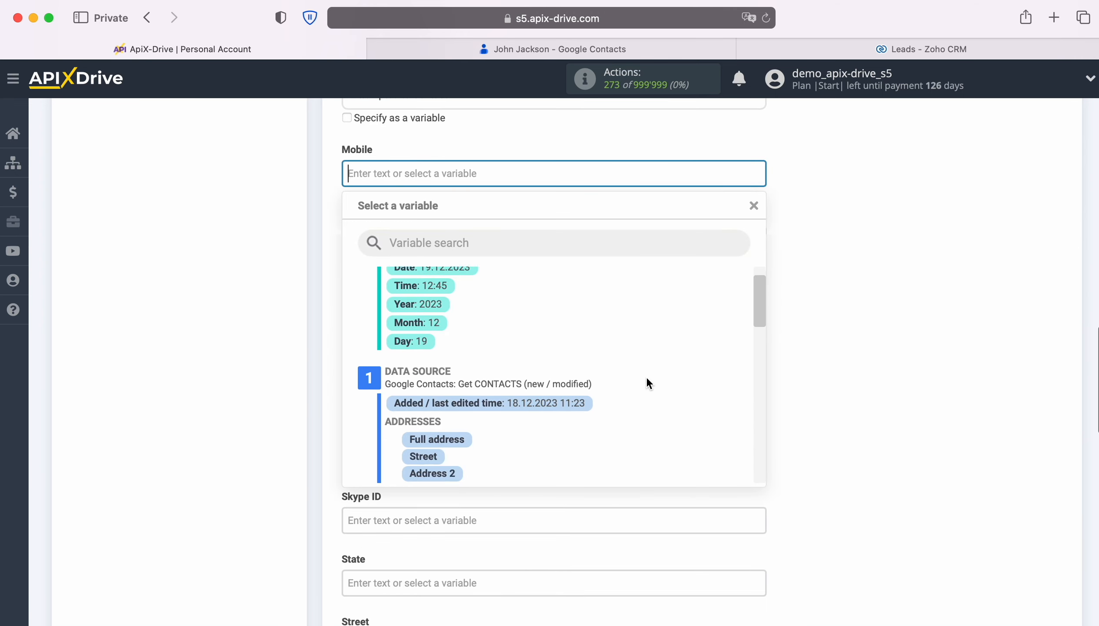
scroll(650, 384, "down", 8)
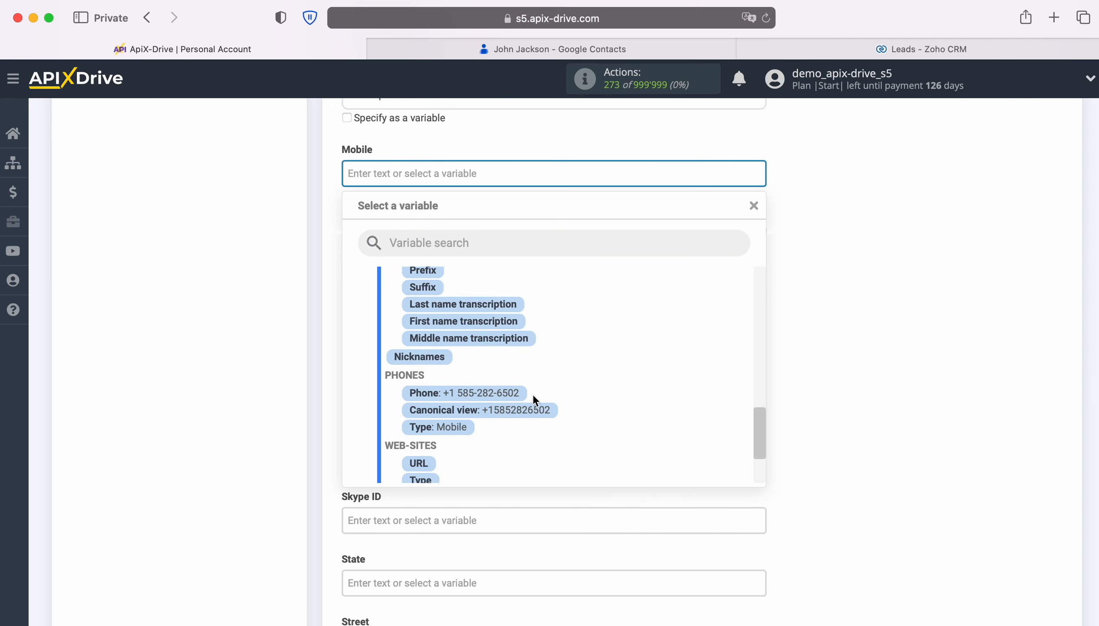
left_click(523, 395)
Map the lead's Phone field to the Google Contacts Phone variable.
left_click(506, 236)
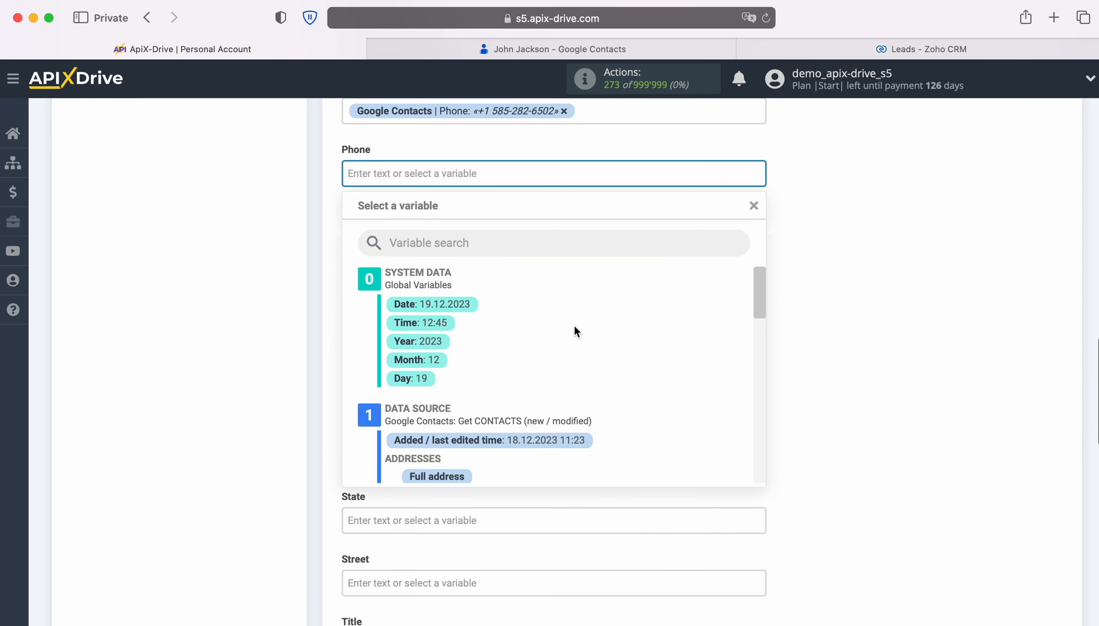
scroll(661, 368, "down", 4)
scroll(661, 368, "down", 6)
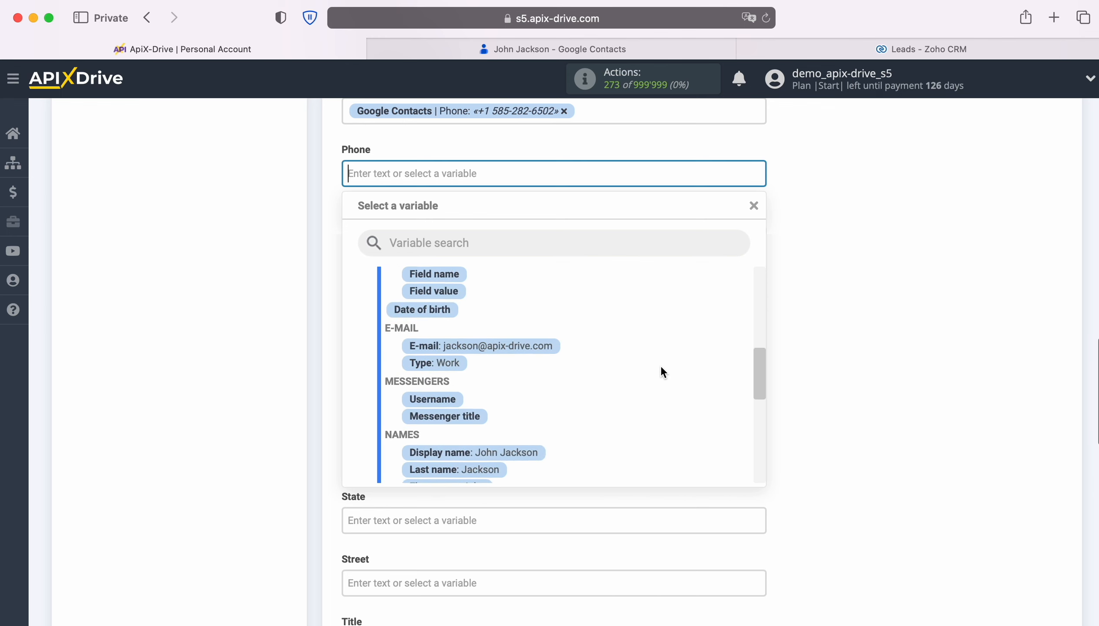
scroll(661, 369, "down", 1)
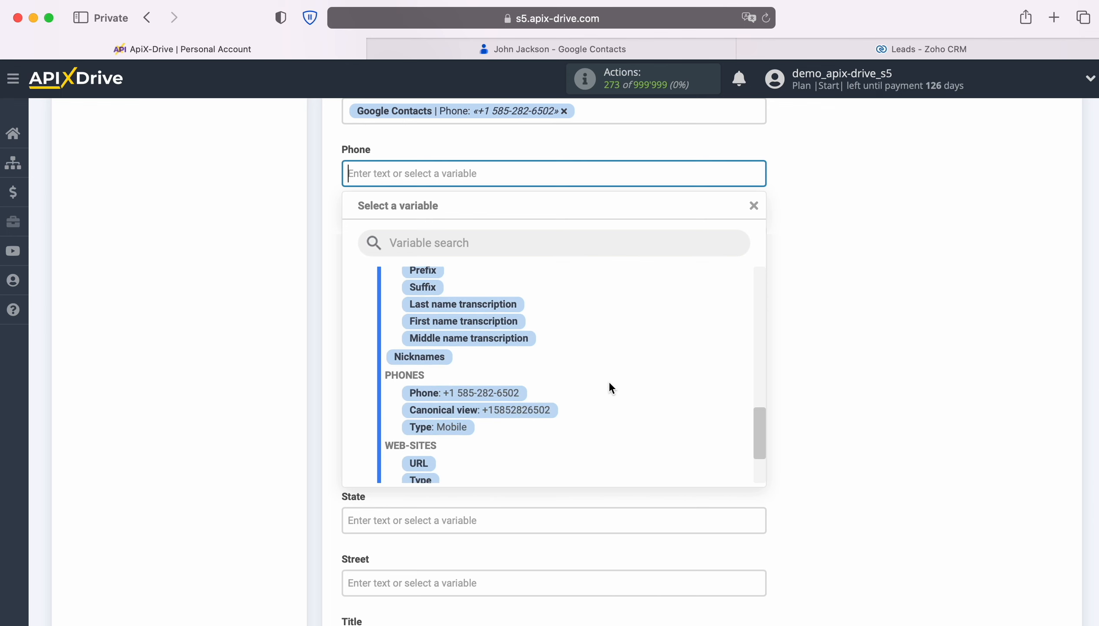
left_click(508, 394)
Fill the lead's Title field with "New Contact from Google Contacts" followed by the Google Contacts Display name variable.
scroll(550, 387, "down", 6)
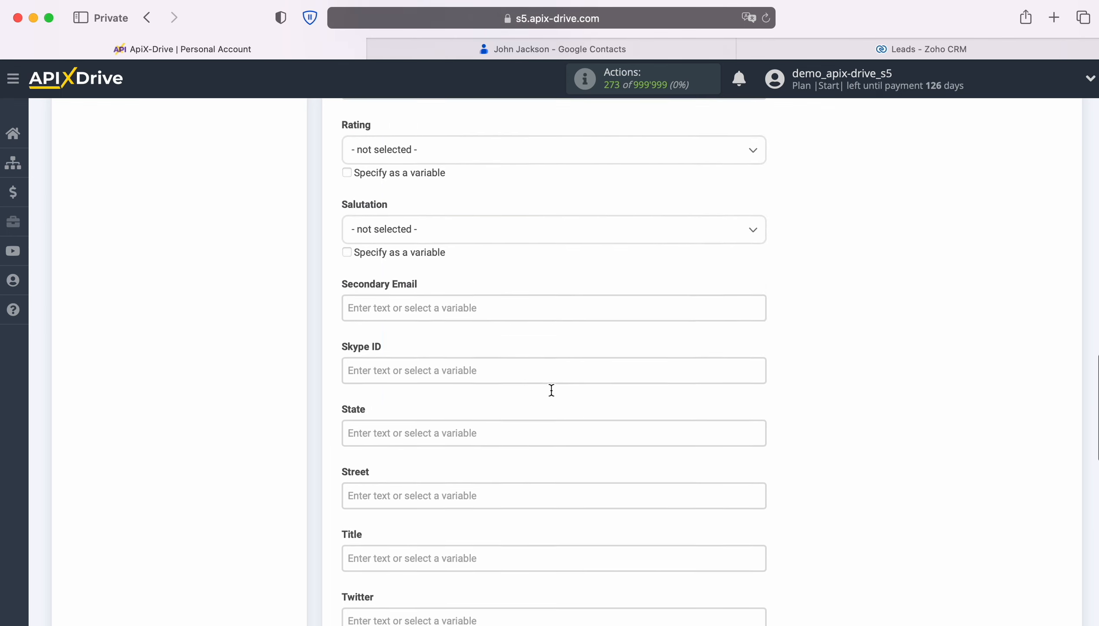
scroll(550, 390, "down", 1)
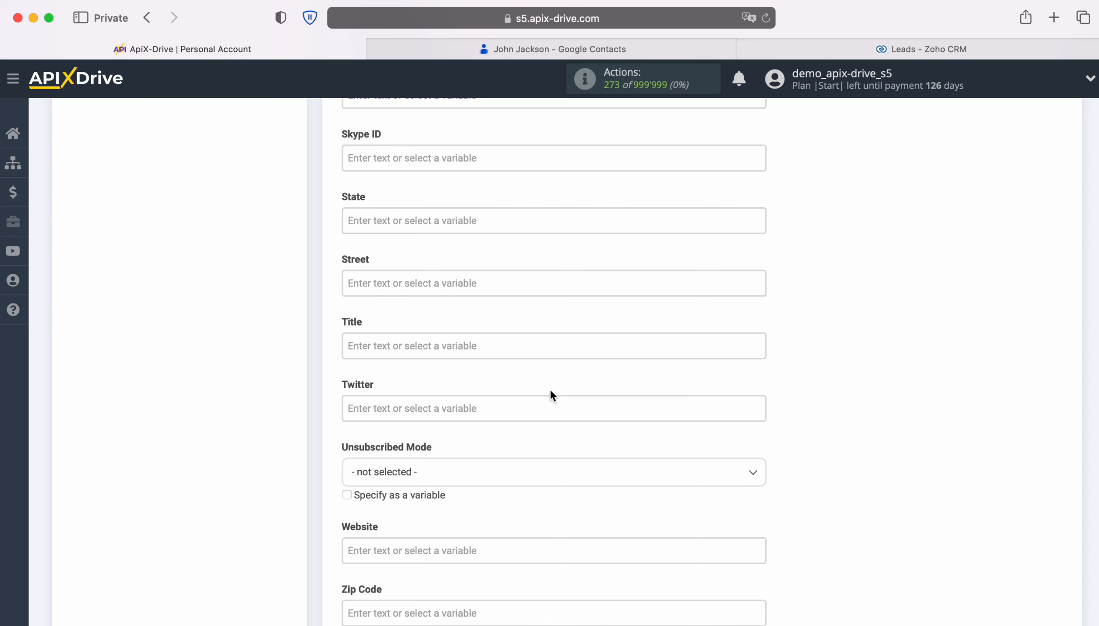
left_click(488, 350)
scroll(489, 351, "down", 4)
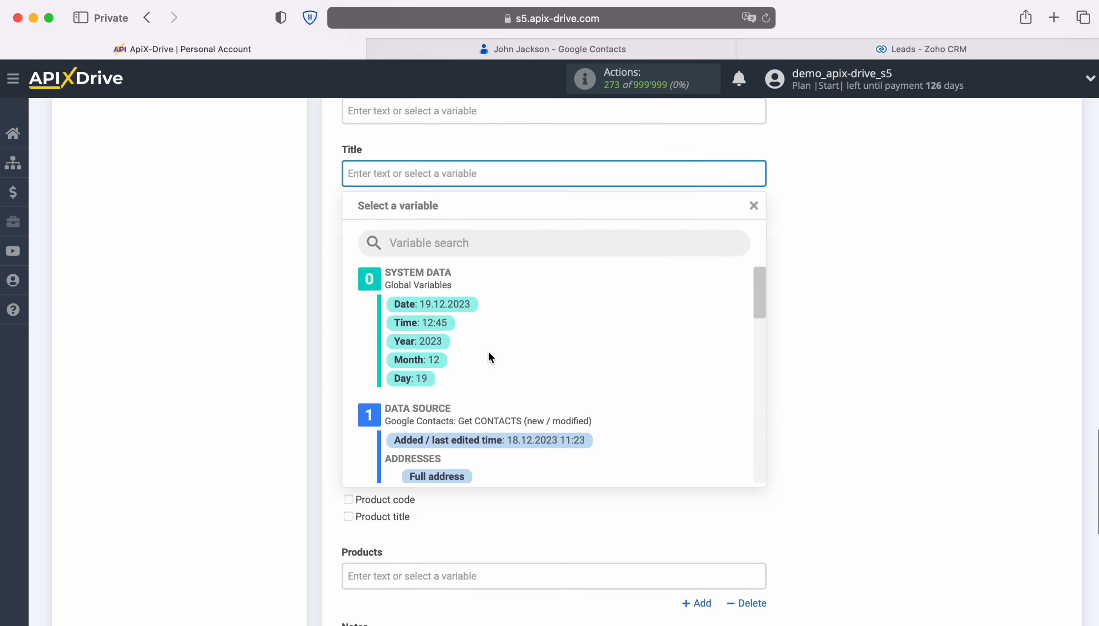
type("New Contact fro")
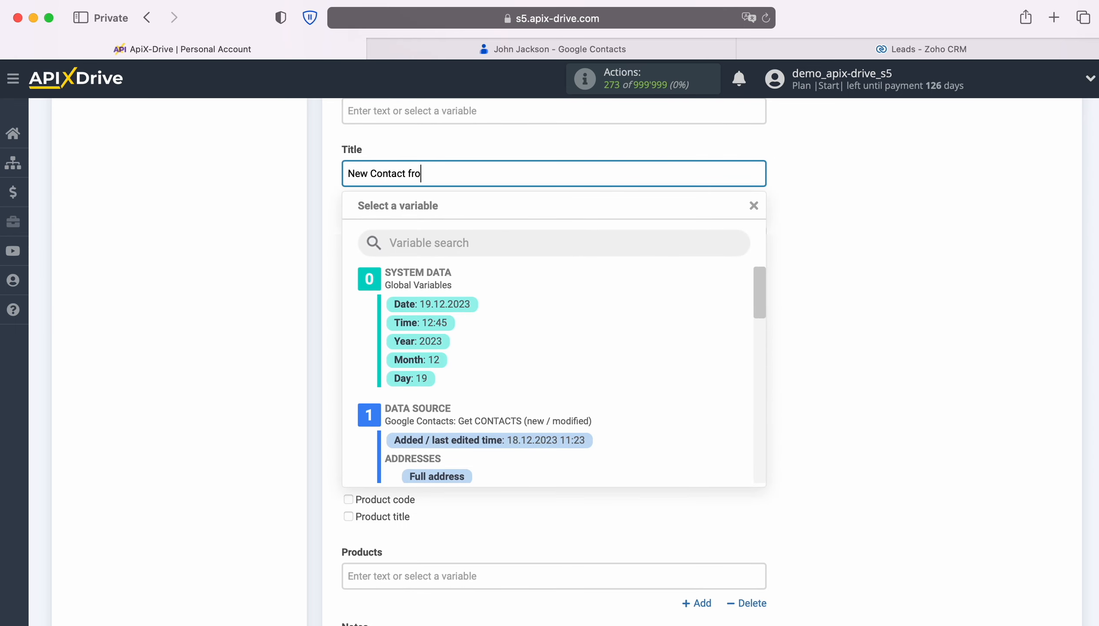
type("m Google Contacts")
scroll(698, 410, "down", 10)
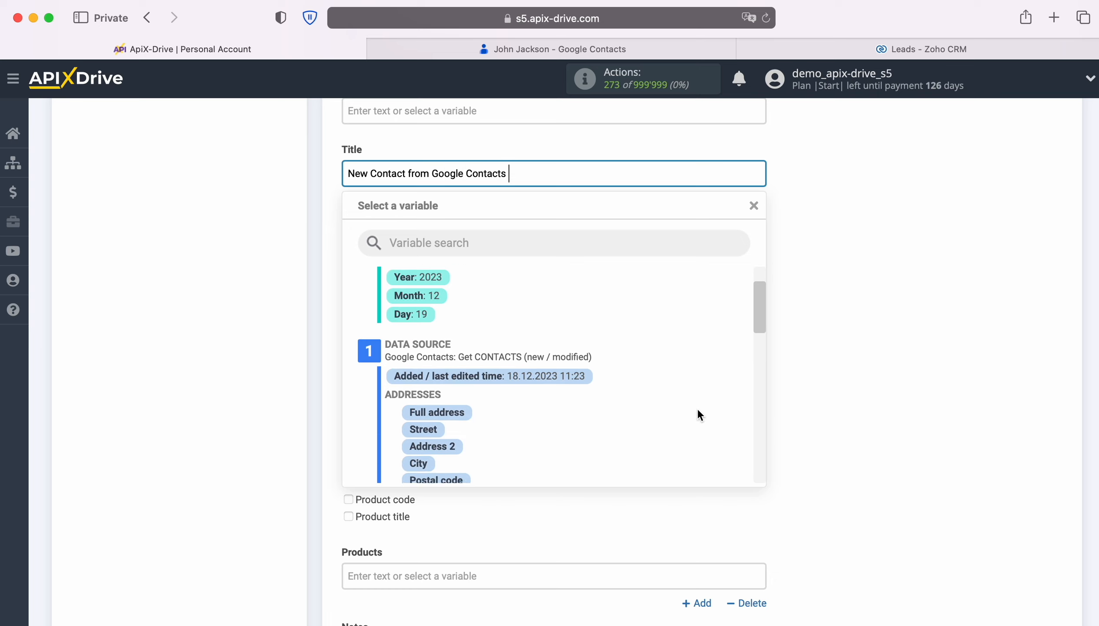
scroll(697, 407, "down", 3)
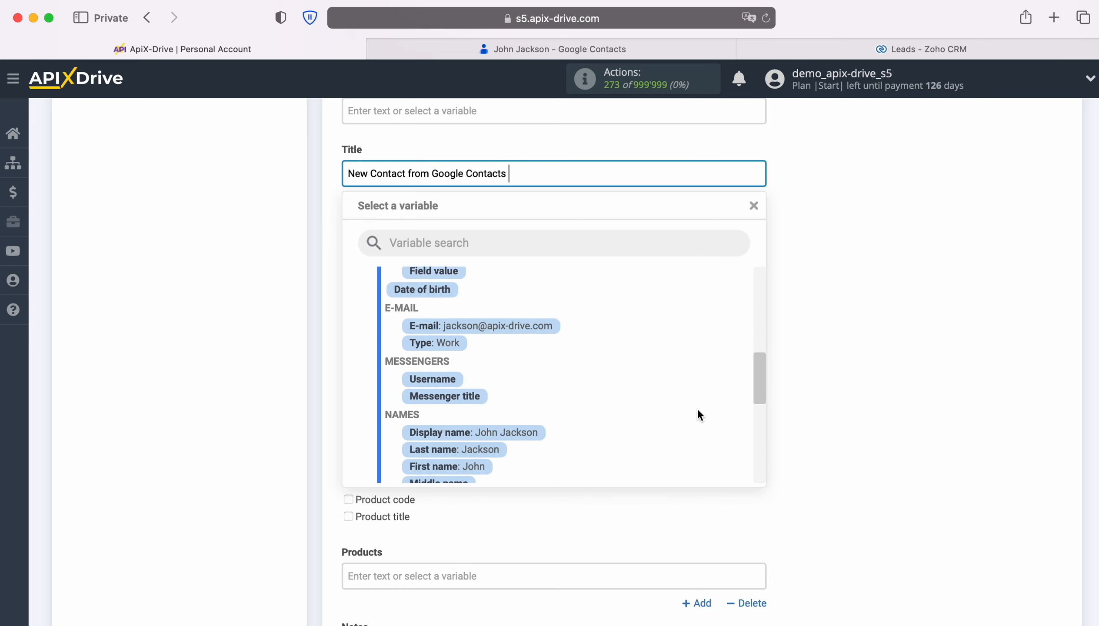
left_click(513, 422)
Save the Zoho CRM field settings and continue to the test stage.
scroll(645, 430, "down", 3)
scroll(644, 425, "down", 3)
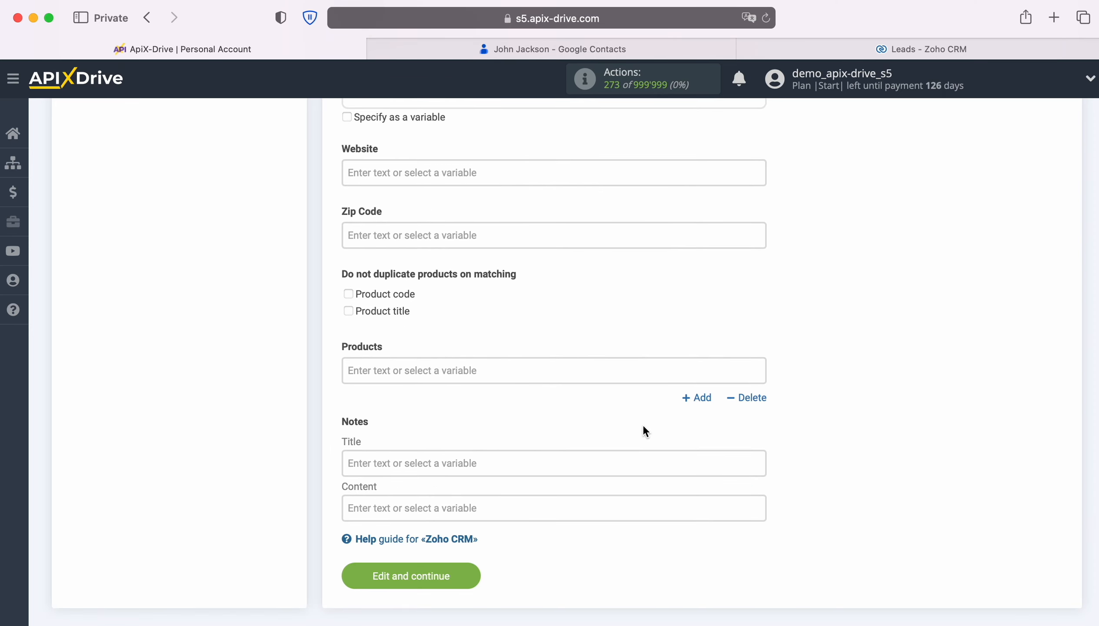
left_click(469, 573)
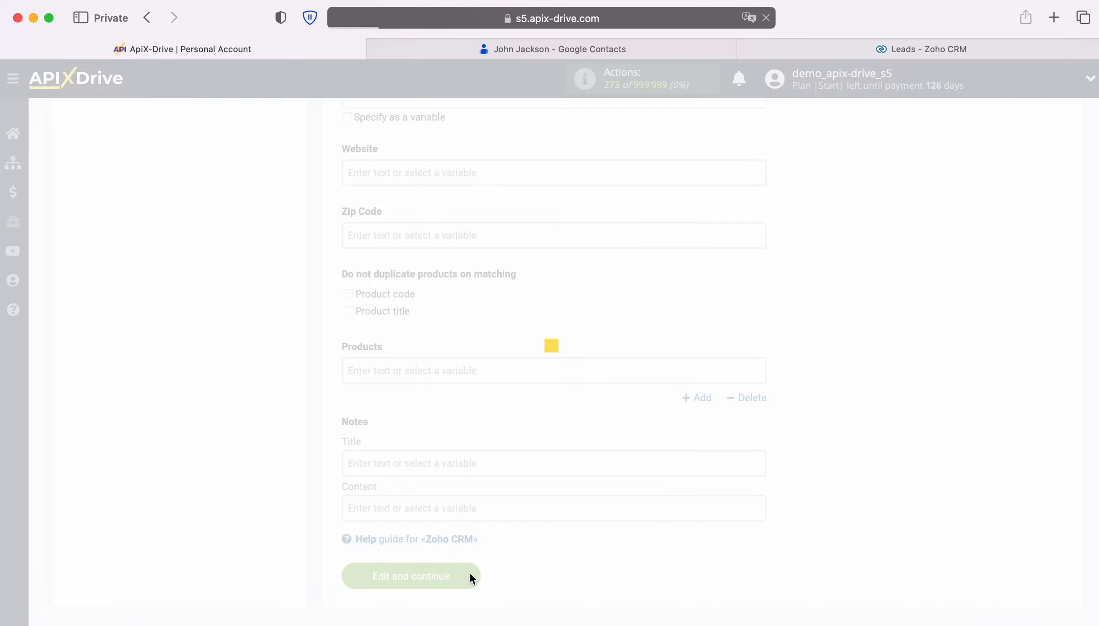
Review the sample data for the Create LEAD action and send it to Zoho CRM as a test.
scroll(957, 452, "down", 5)
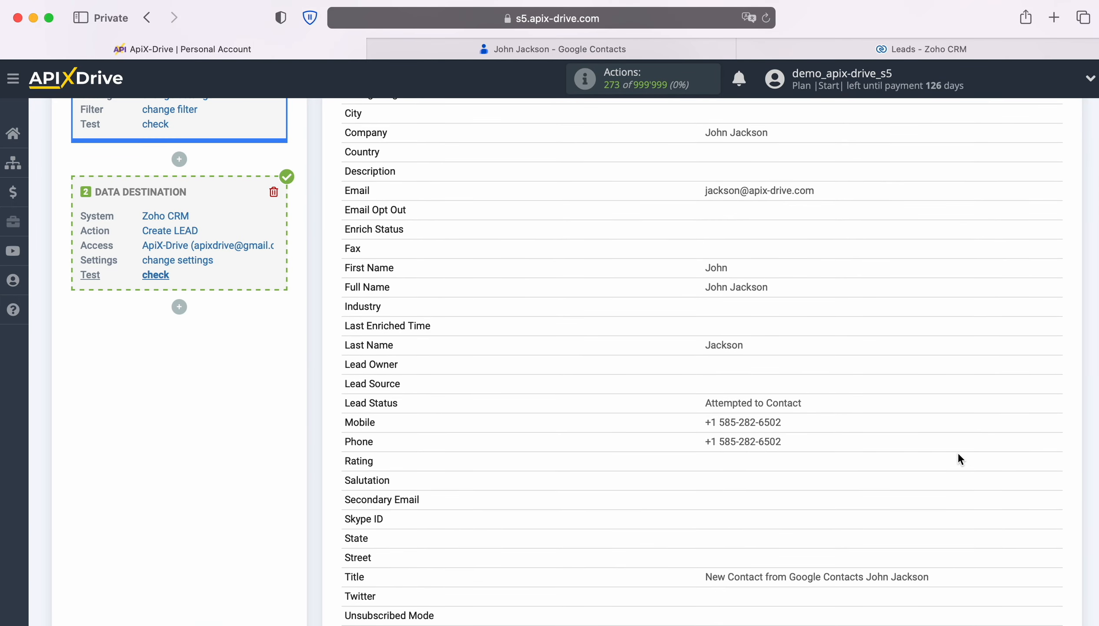
scroll(957, 451, "down", 2)
scroll(957, 452, "down", 3)
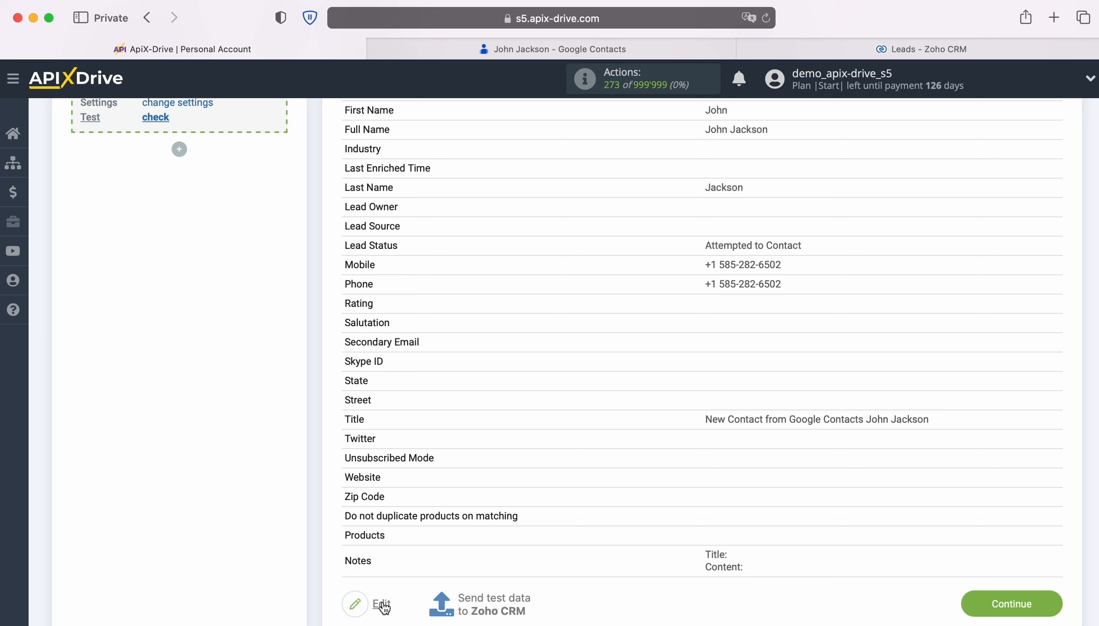
left_click(493, 605)
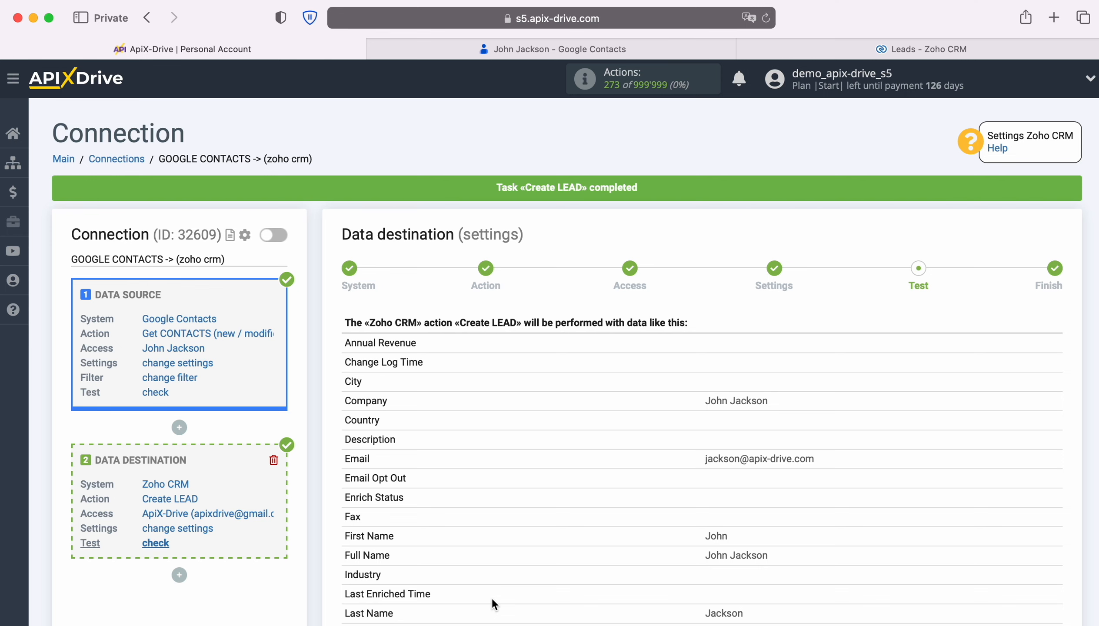
Switch to Zoho CRM, refresh the leads list and open the new lead to check its details.
left_click(775, 46)
left_click(767, 18)
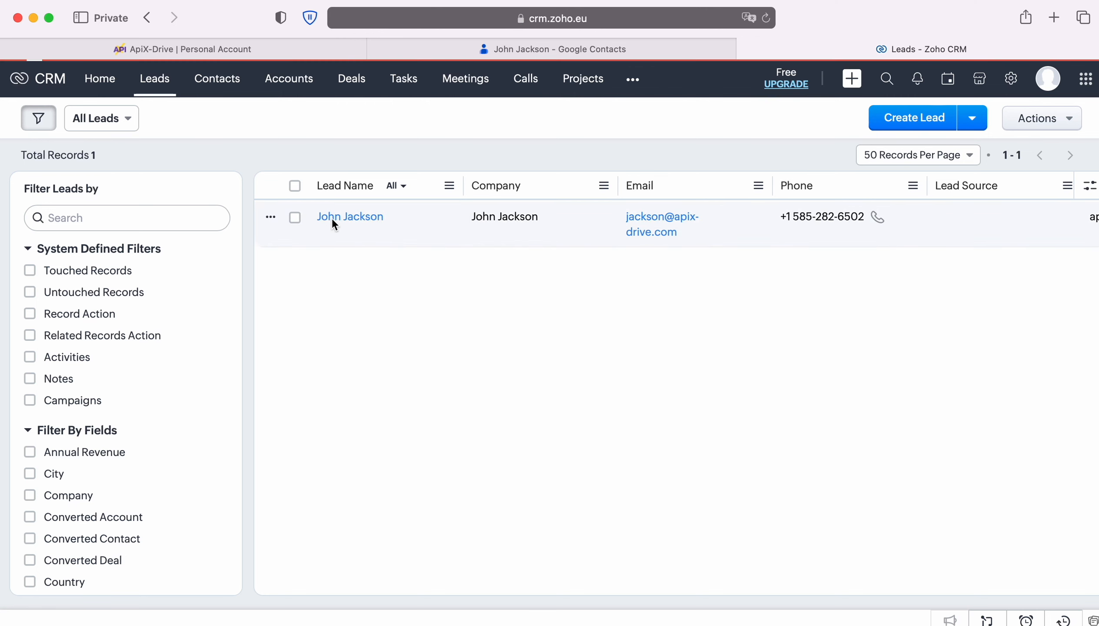
left_click(334, 222)
scroll(952, 308, "down", 1)
scroll(954, 308, "down", 5)
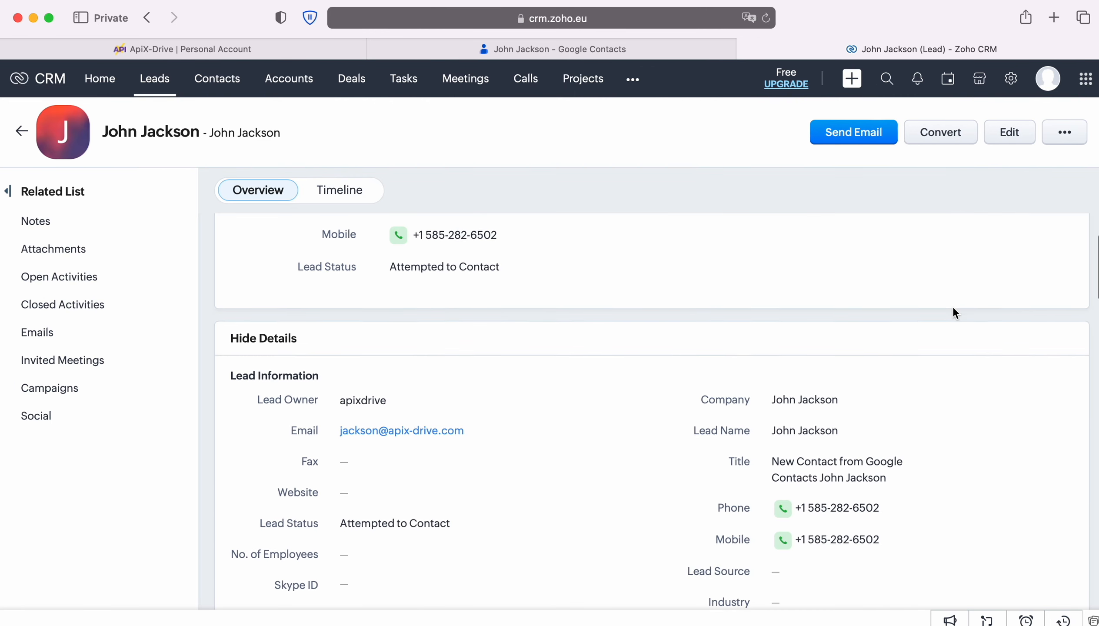
Examine the new lead's contact, address and description details in its overview.
scroll(954, 314, "down", 8)
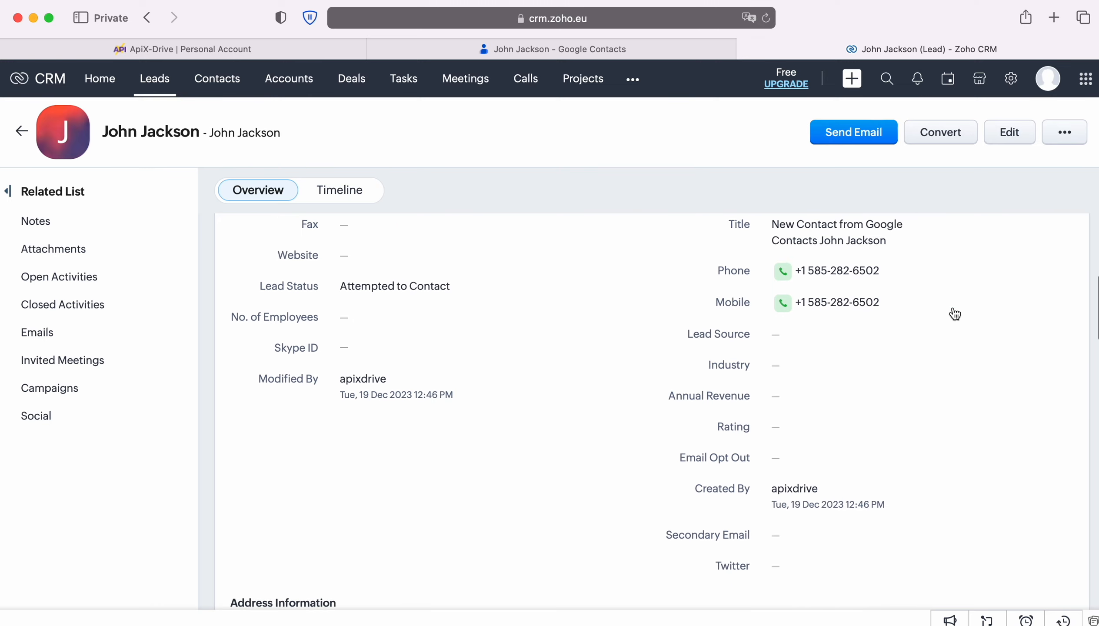
scroll(954, 314, "down", 2)
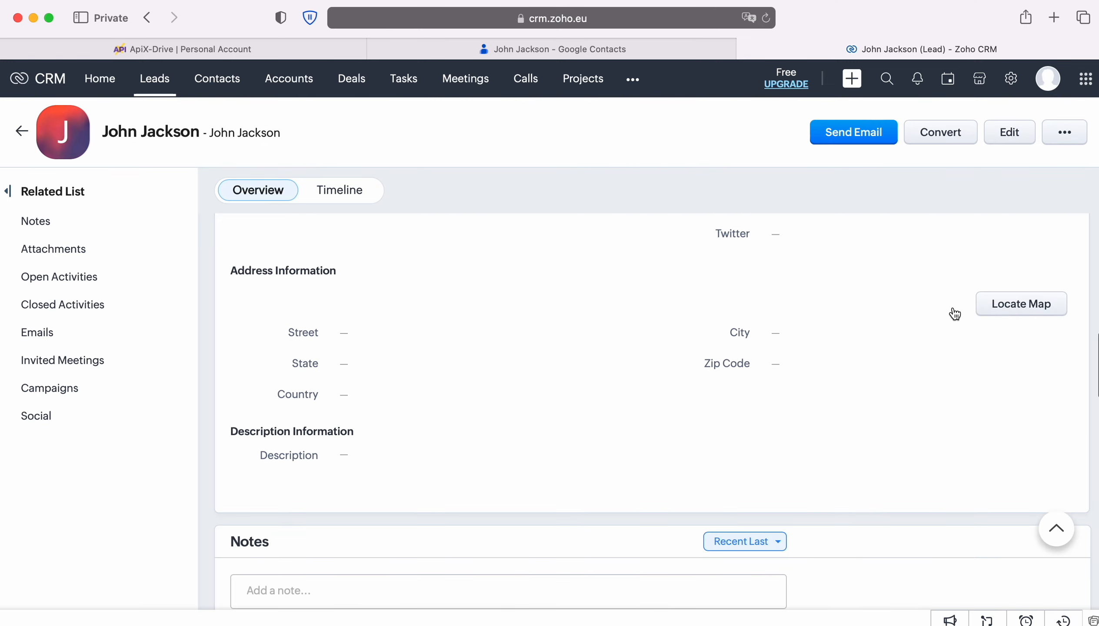
scroll(952, 311, "up", 9)
scroll(953, 308, "up", 7)
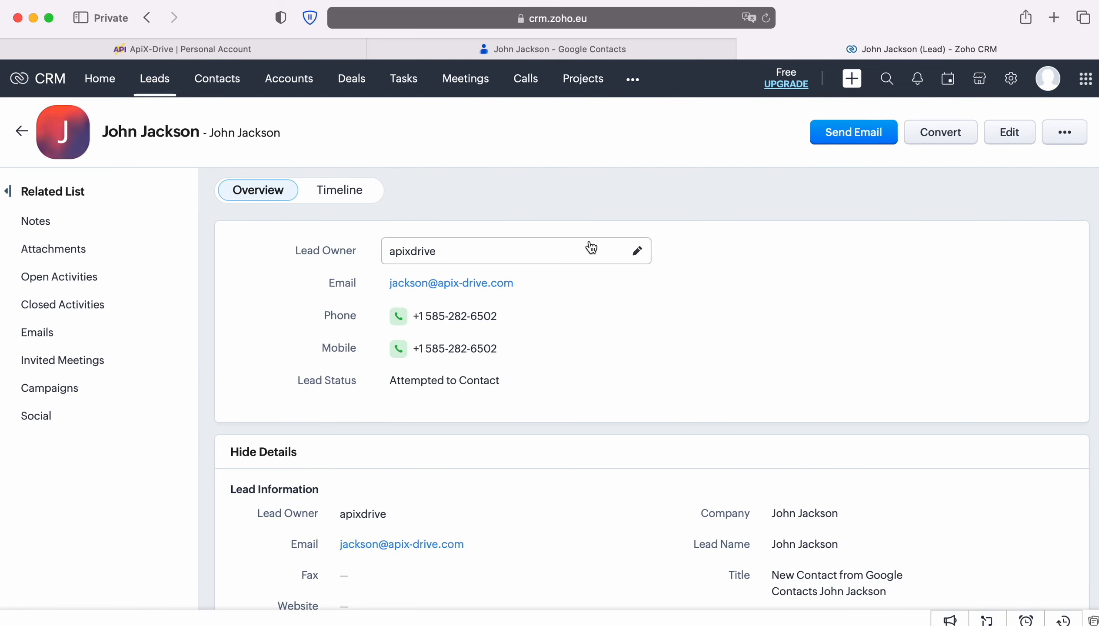
Return to ApiX-Drive, finish the Zoho CRM data destination setup and enable auto-update for the connection.
left_click(196, 48)
scroll(998, 374, "down", 10)
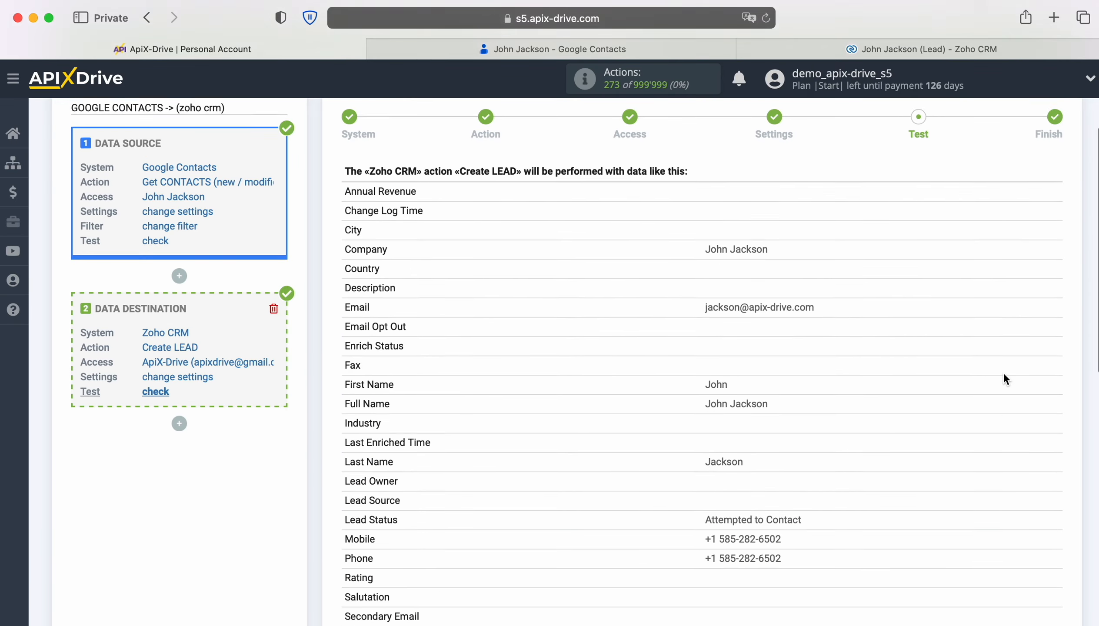
scroll(1003, 374, "down", 1)
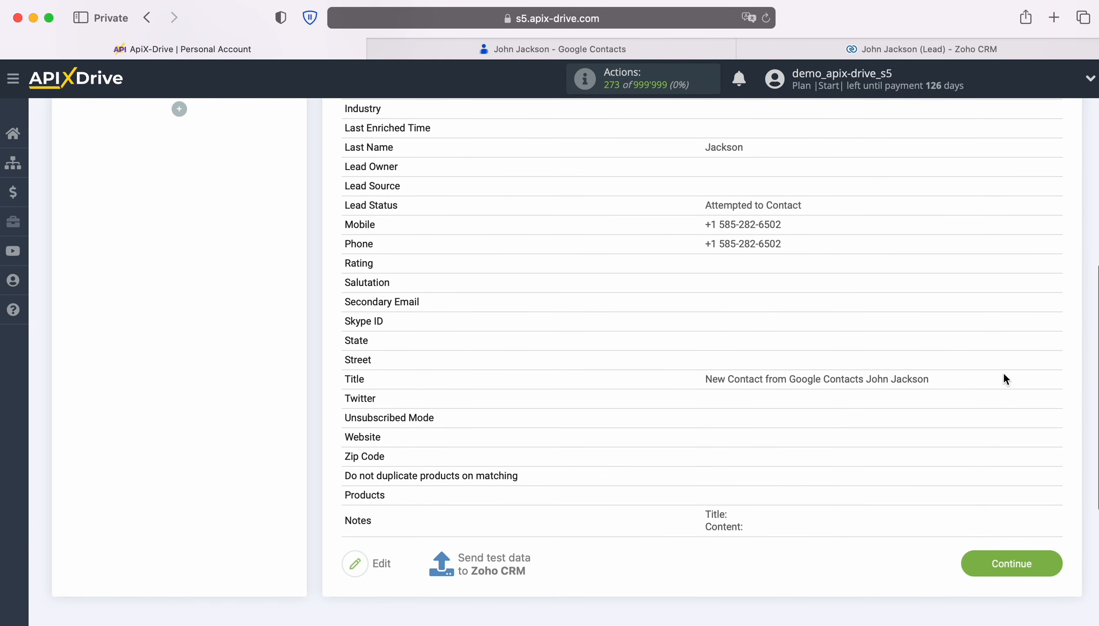
left_click(1052, 563)
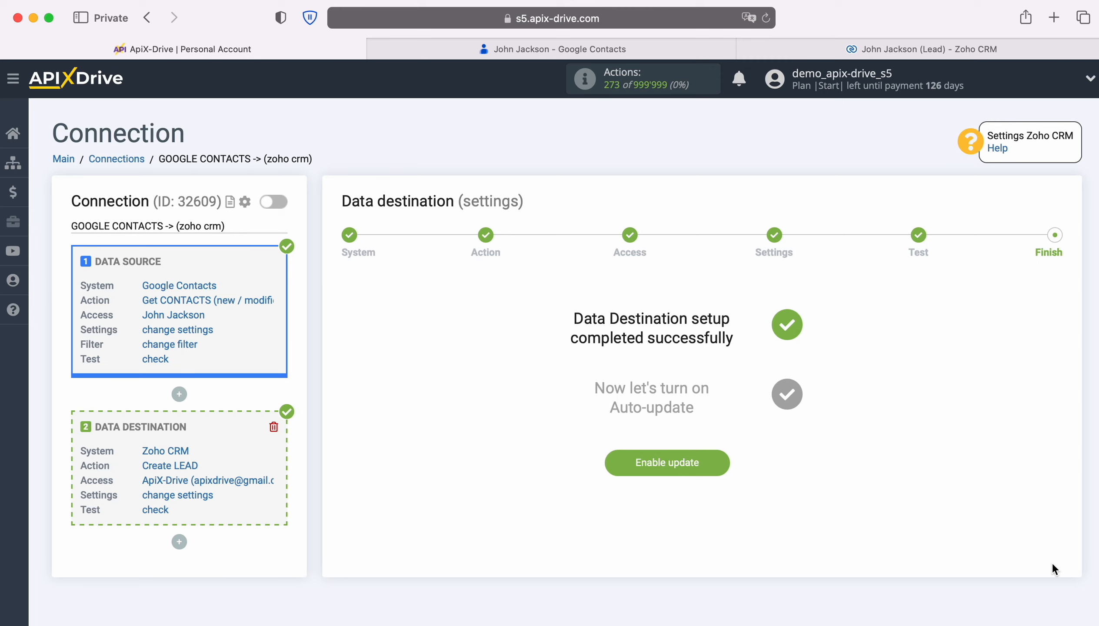
left_click(722, 461)
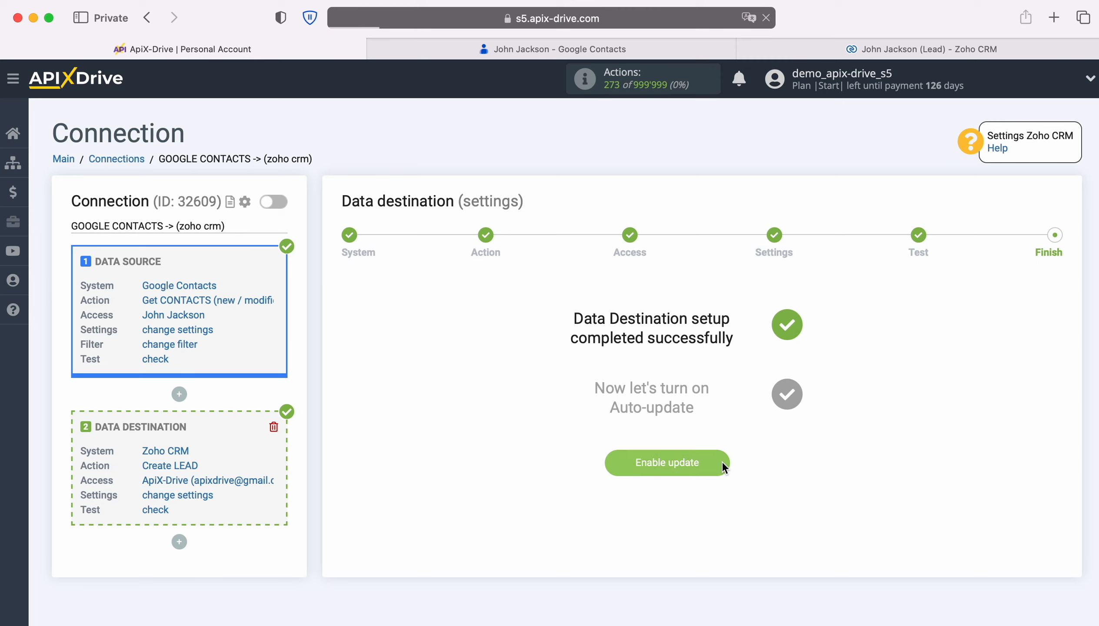
Set the update interval of the GOOGLE CONTACTS -> (zoho crm) connection to 5 minutes and save its setup.
left_click(1045, 252)
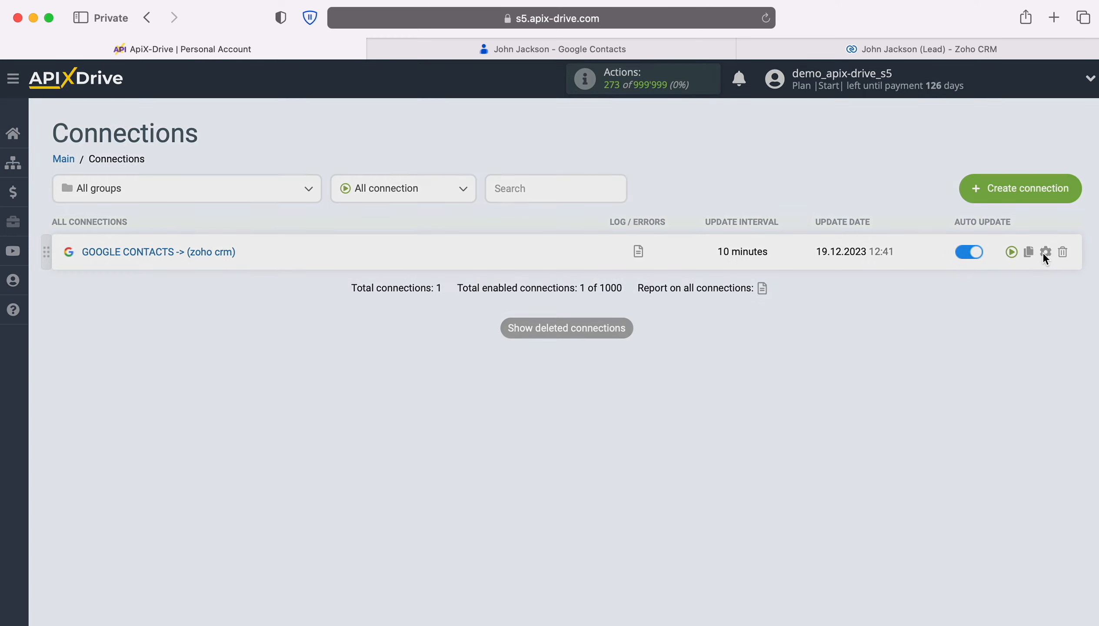
left_click(674, 353)
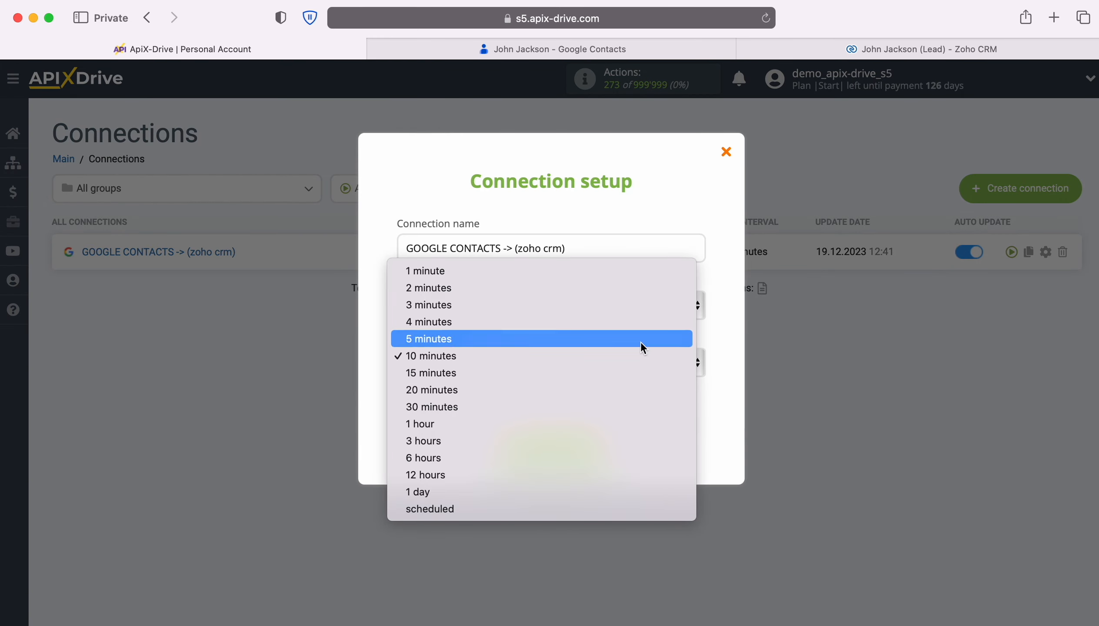
left_click(641, 341)
left_click(606, 446)
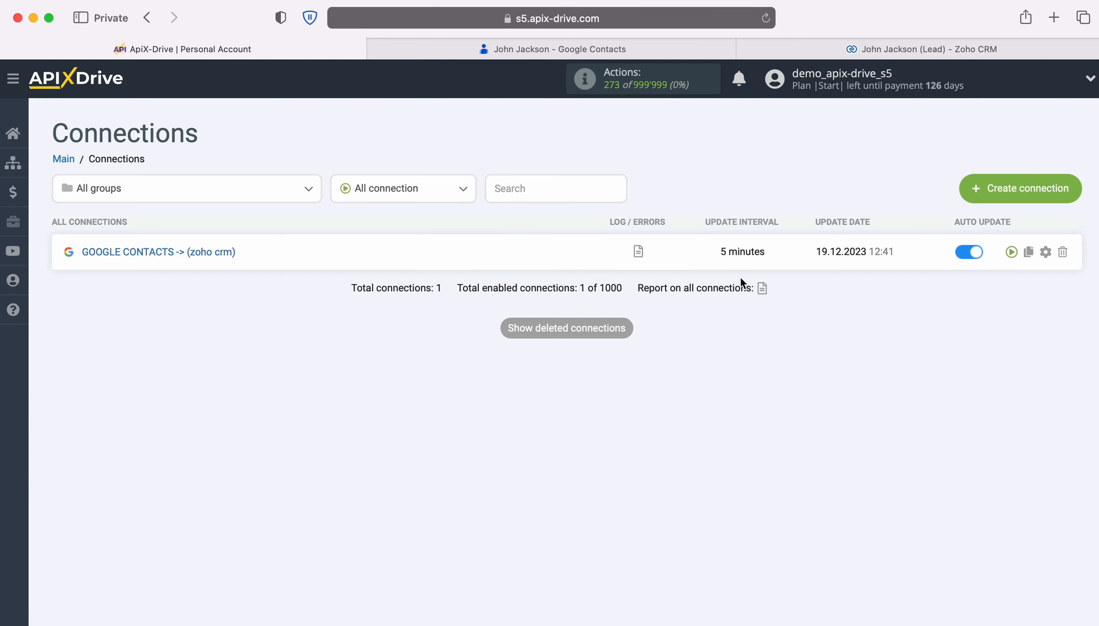